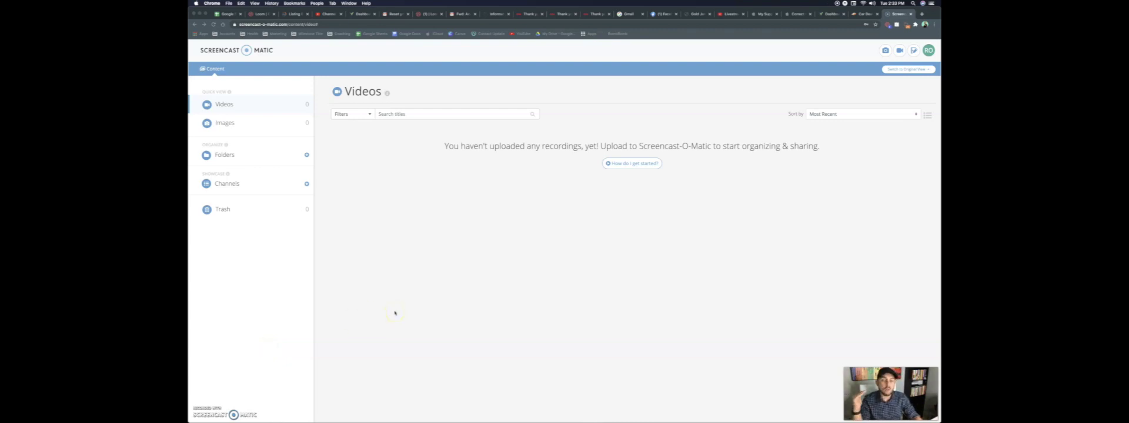
Reload the Loom library and browse How To Use Loom > Other > Communications
click(418, 14)
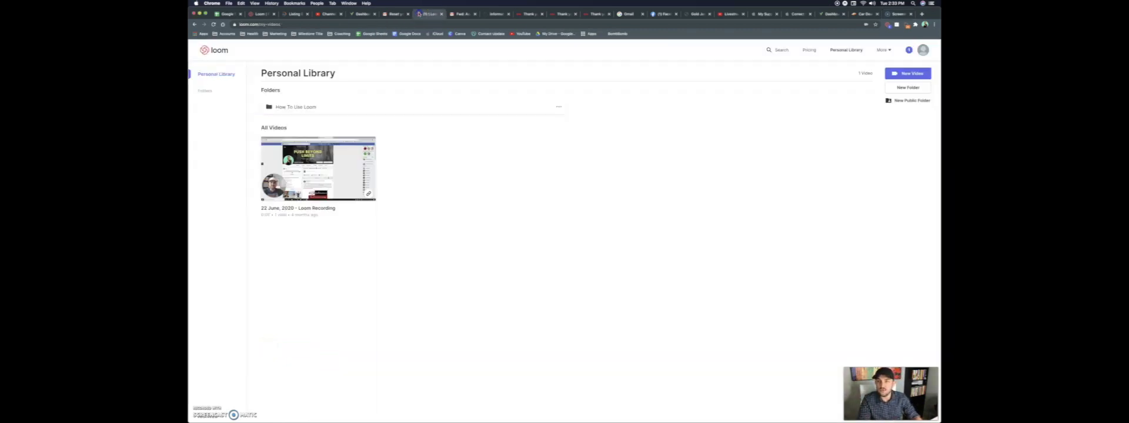
click(215, 49)
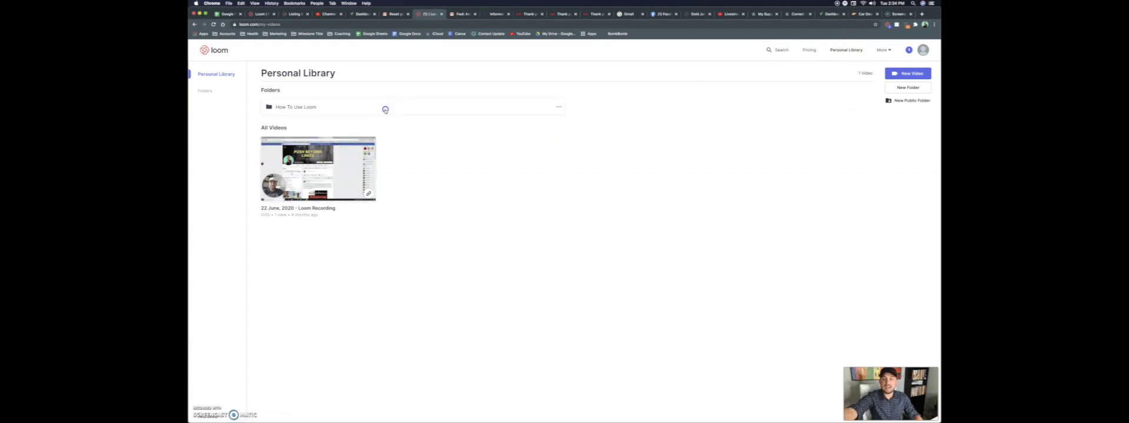
click(385, 110)
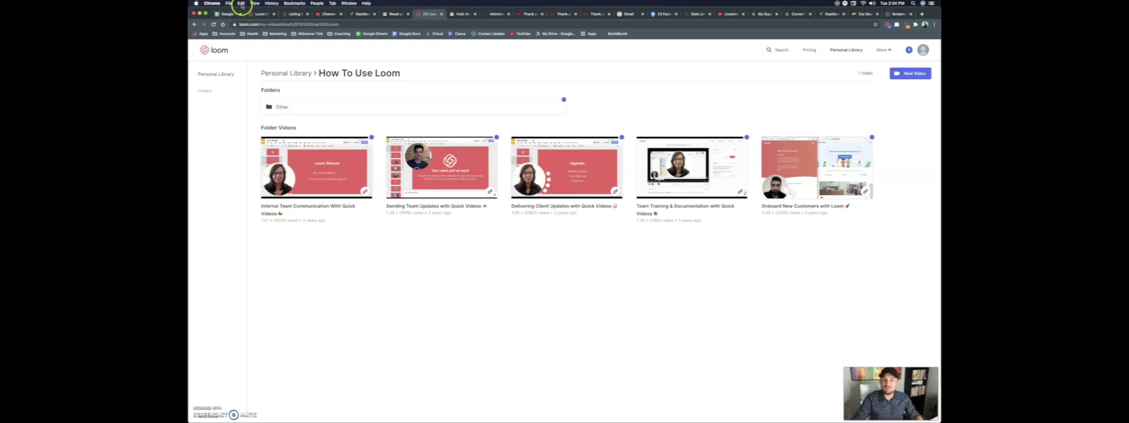
click(512, 107)
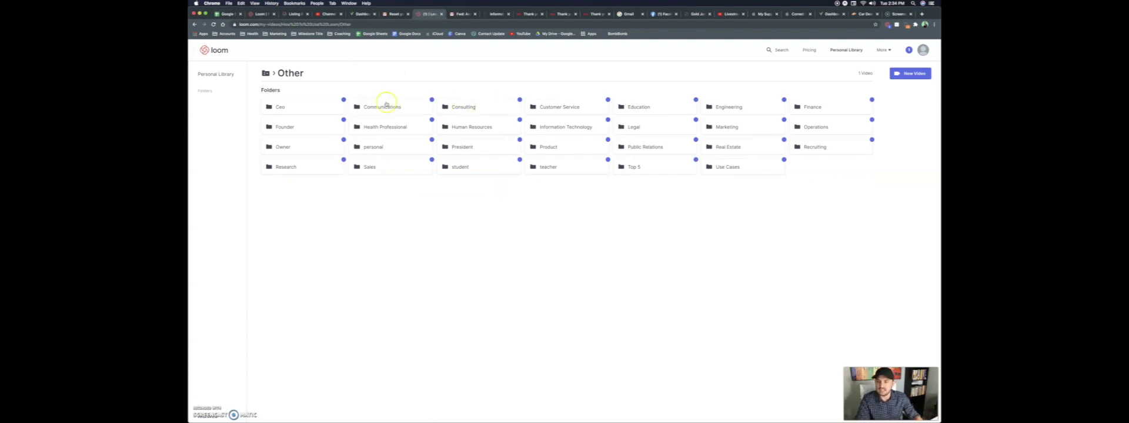
click(381, 106)
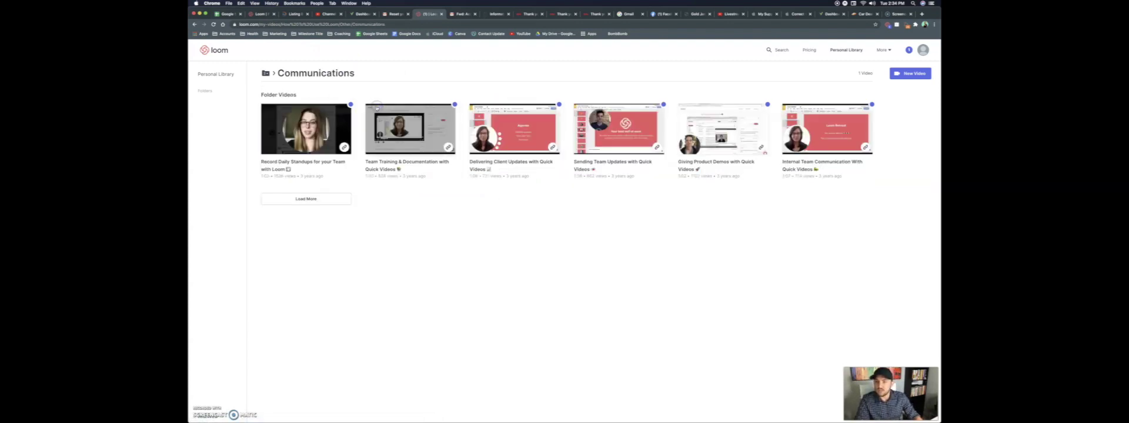
Look through the Real Estate sample folder, then return to the Personal Library
click(194, 25)
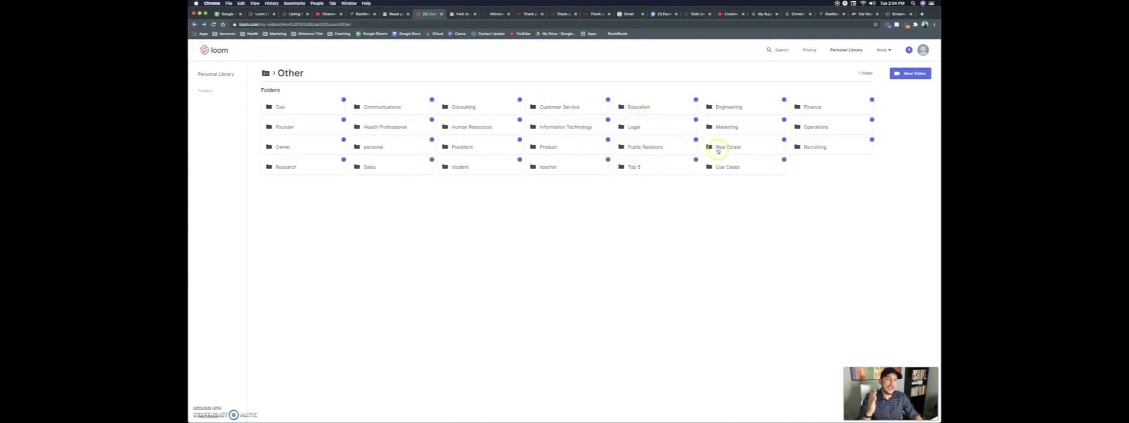
click(712, 148)
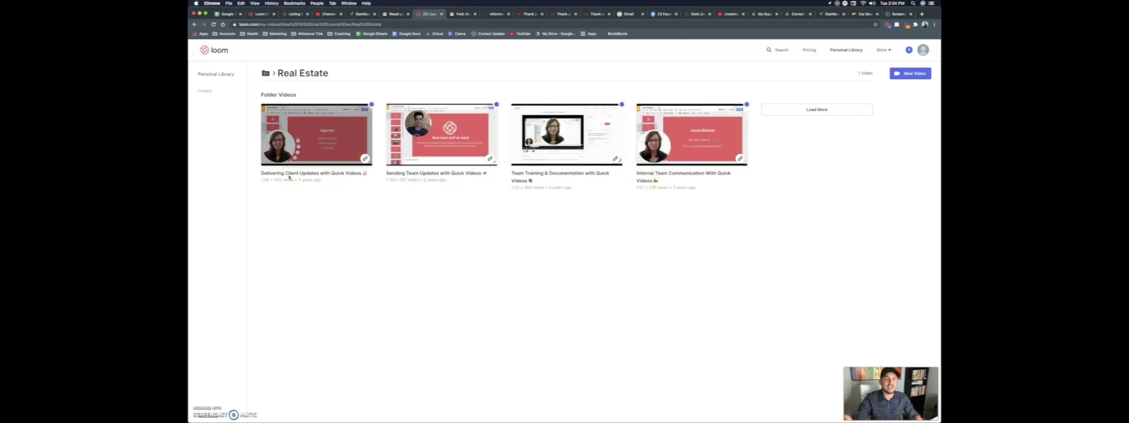
click(267, 74)
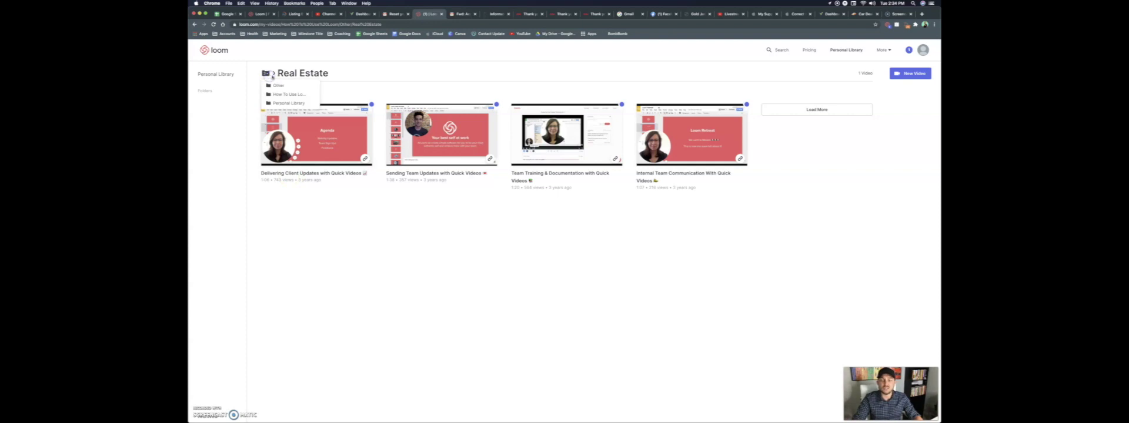
click(217, 75)
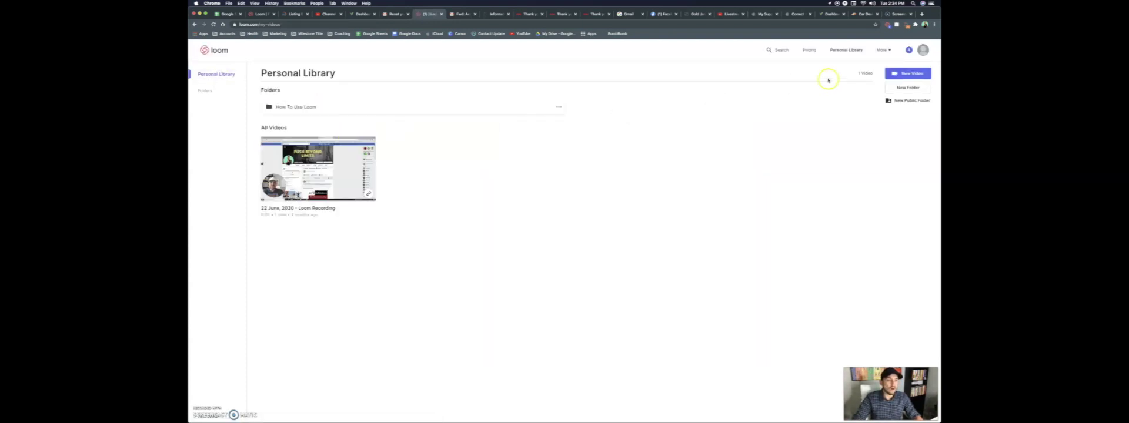
Check the Screen and Camera capture mode, then reopen the new-video recorder with it selected
click(904, 74)
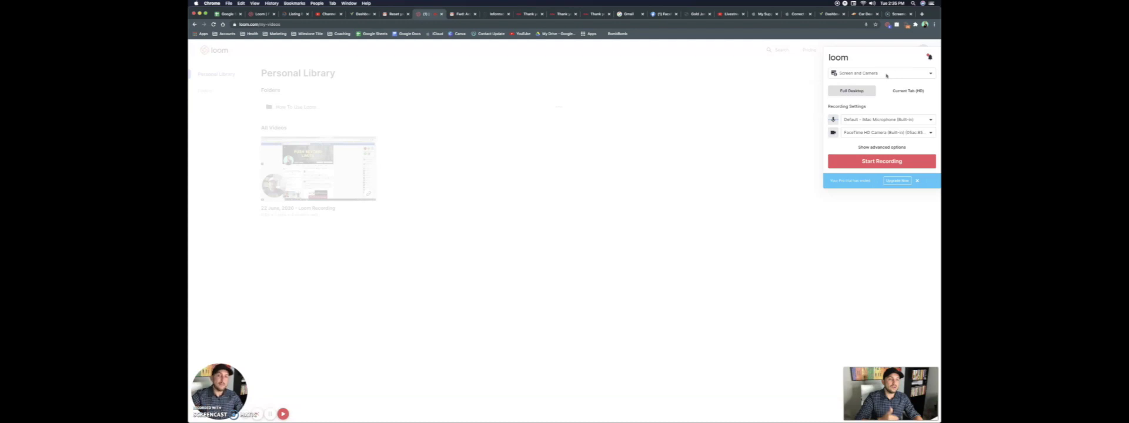
click(886, 73)
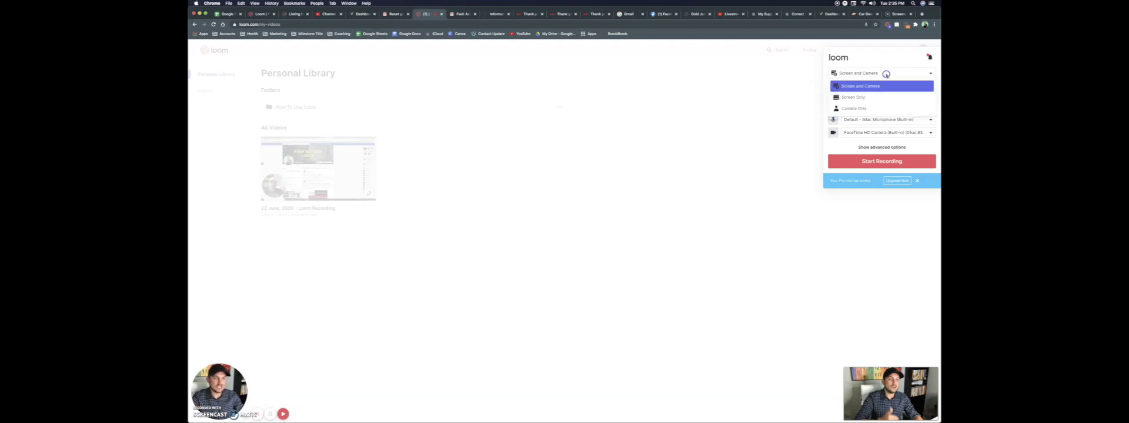
click(879, 107)
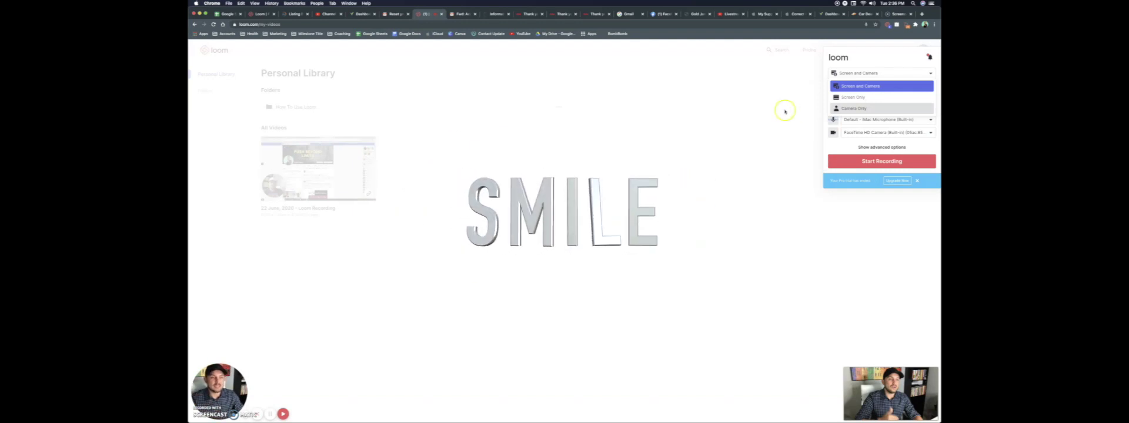
click(750, 112)
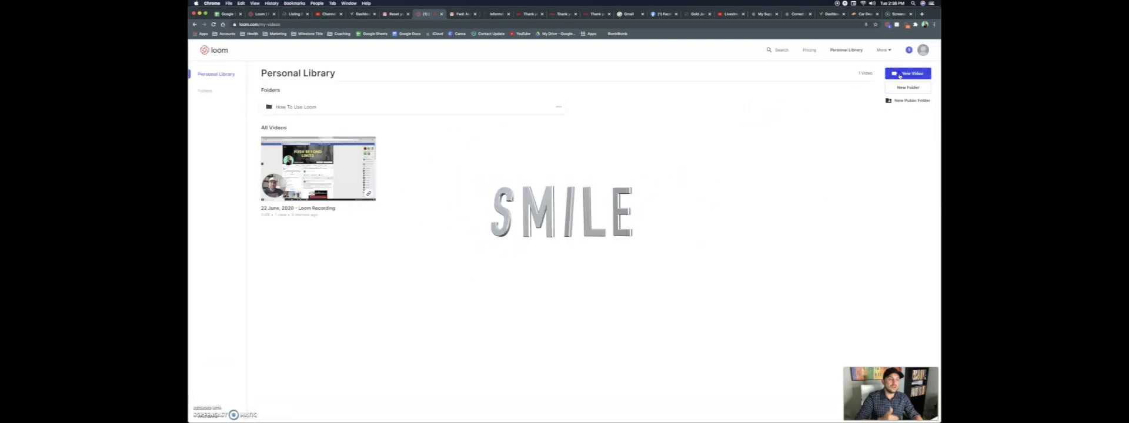
click(899, 75)
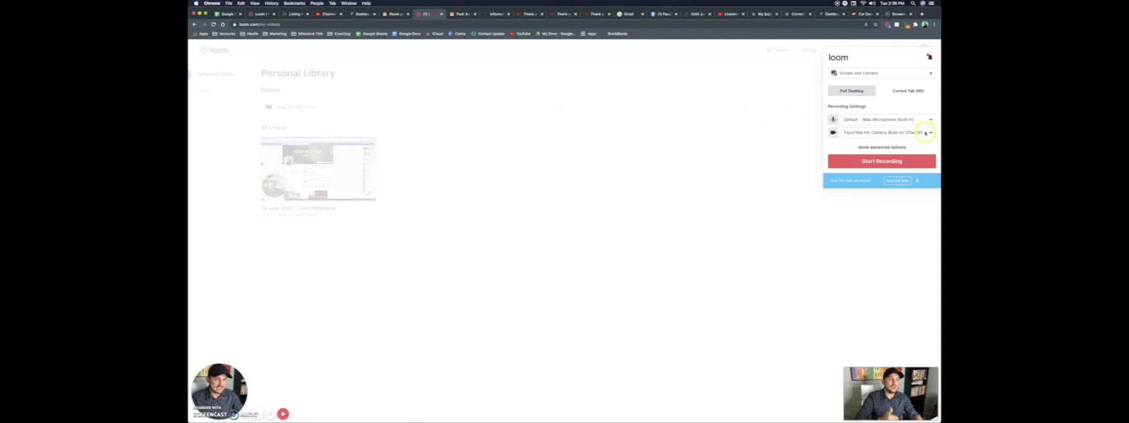
Start recording and share Your Entire Screen instead of a single window or tab
click(891, 159)
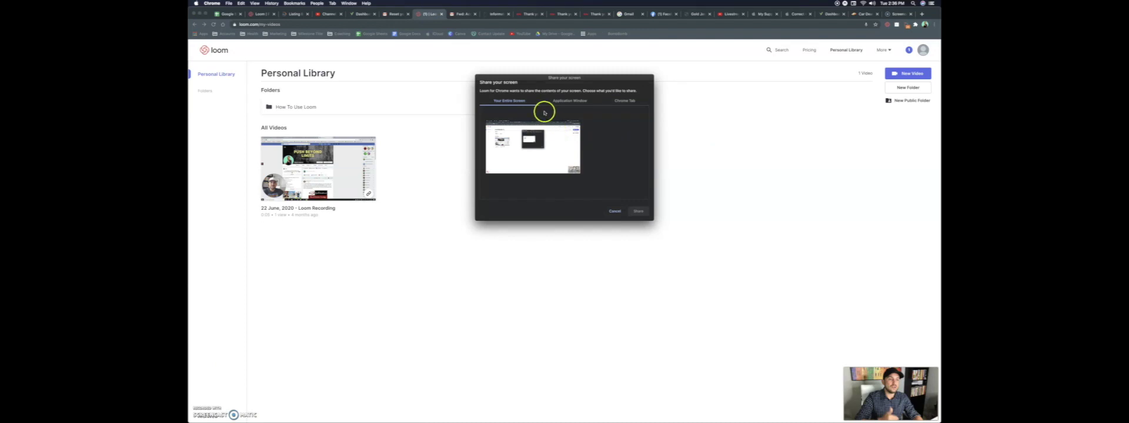
click(567, 100)
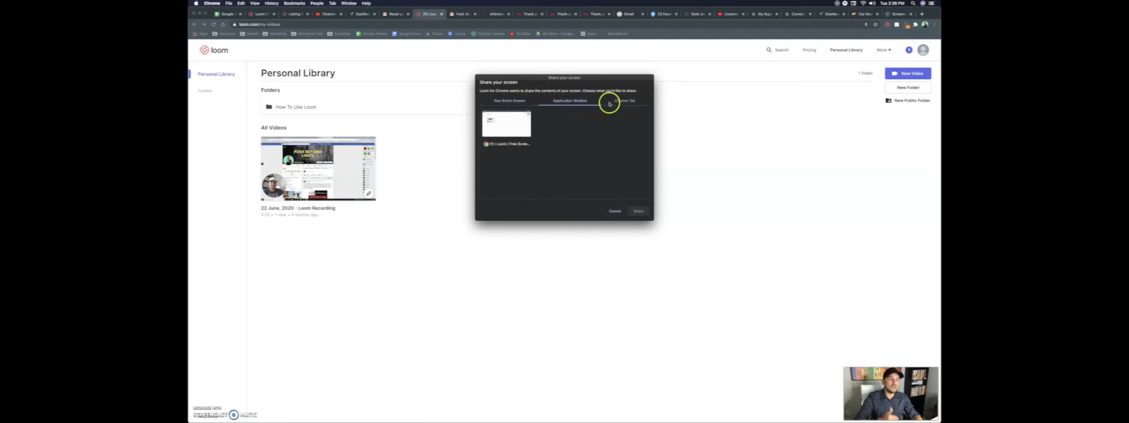
click(618, 102)
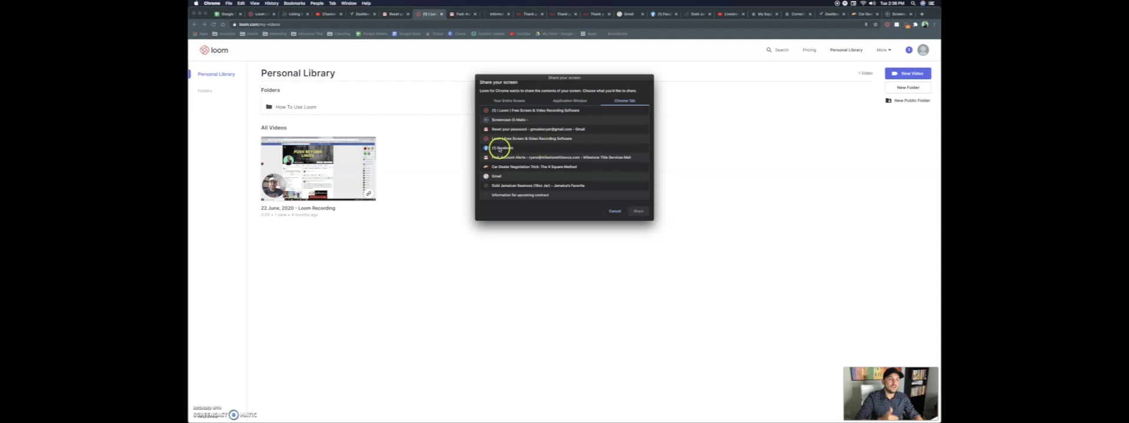
click(509, 101)
click(638, 211)
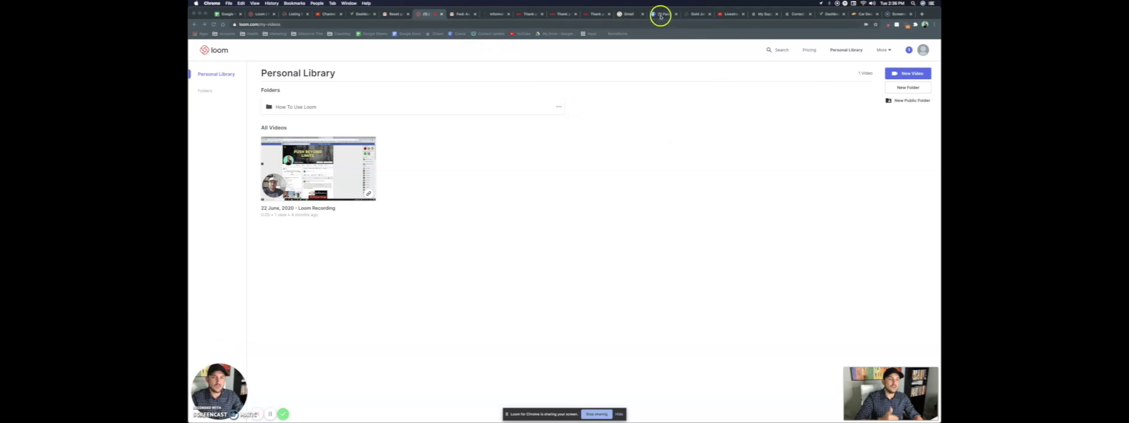
Search for 'google earth' from a new Chrome tab and open Google Earth
click(921, 14)
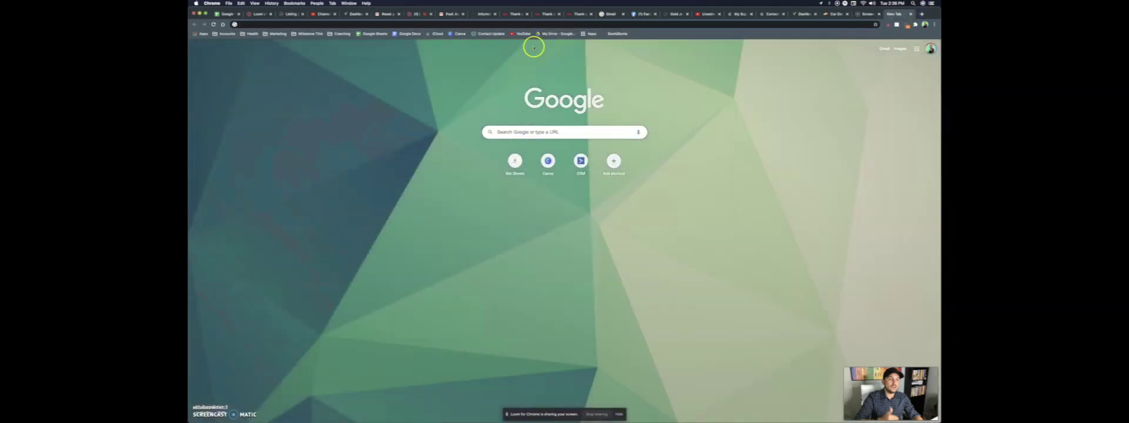
click(400, 24)
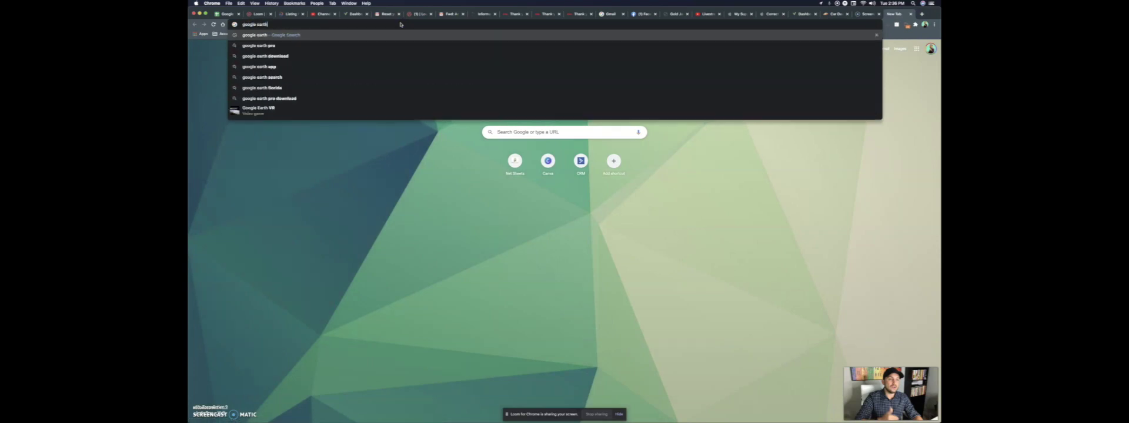
key(Return)
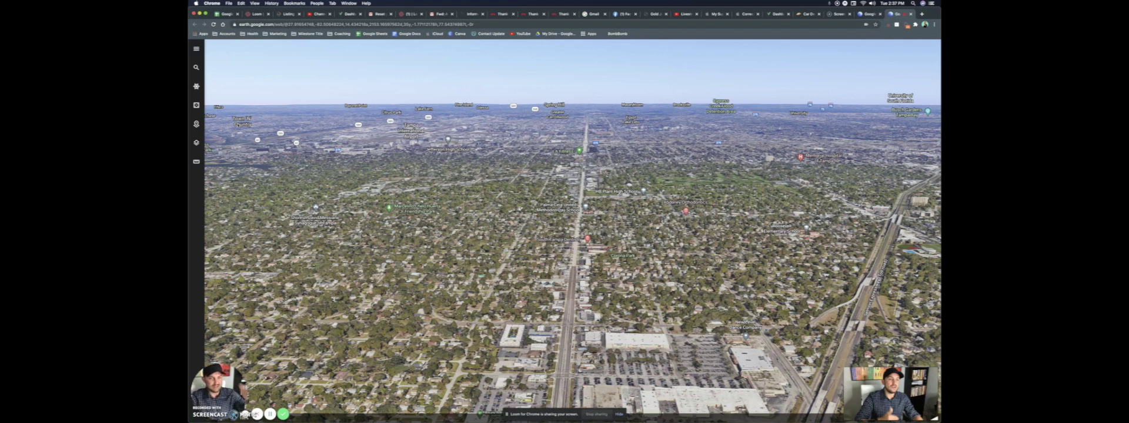
Search Google Earth for the street address and fly to its Tampa, FL suggestion
click(197, 67)
click(240, 50)
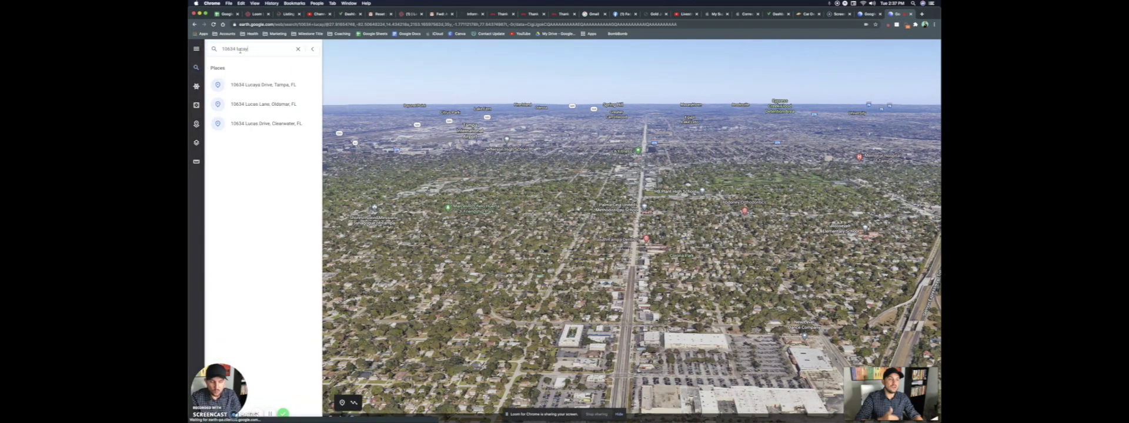
click(236, 84)
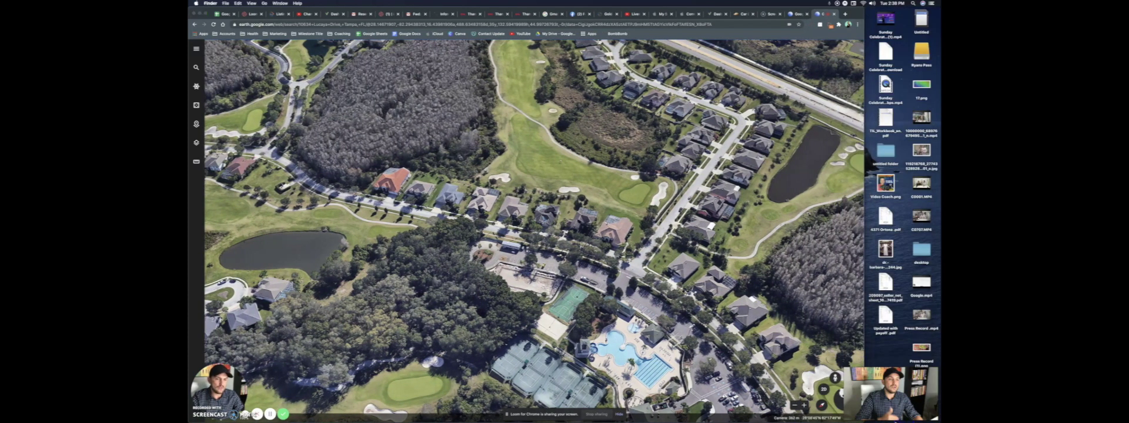
Drop Pegman onto a highlighted road to enter Street View near the clubhouse
mouse_move(811, 399)
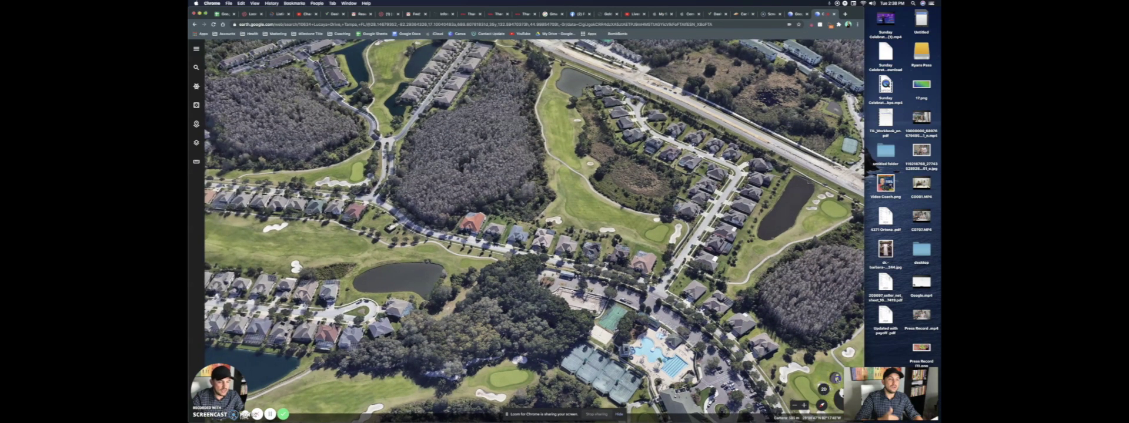
drag(835, 377, 676, 320)
drag(654, 290, 655, 291)
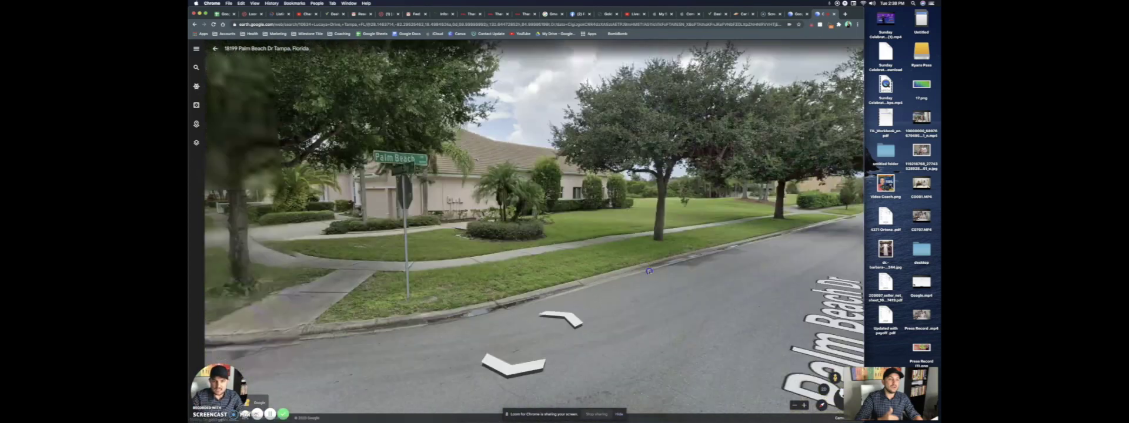
Turn the view, move forward along Plantation Bay Dr, and make the browser full screen
drag(649, 271, 786, 272)
drag(452, 282, 743, 264)
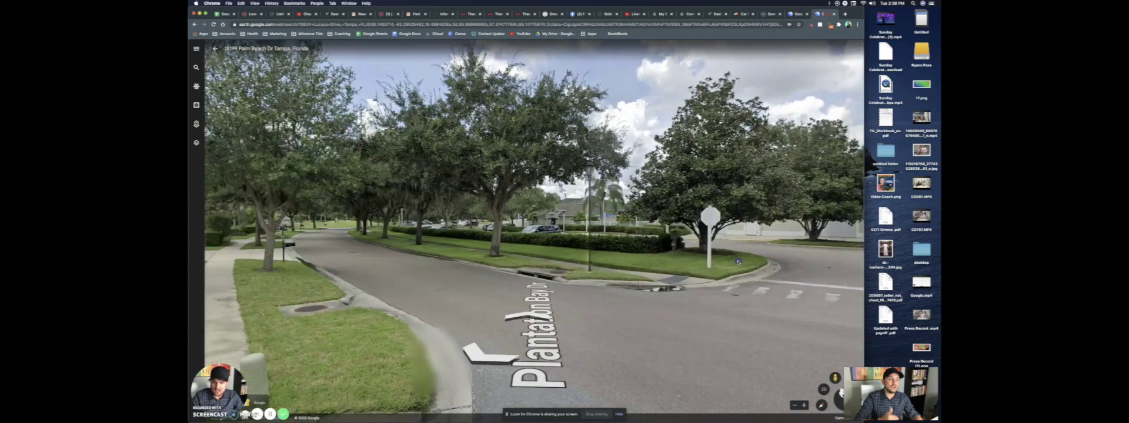
click(524, 316)
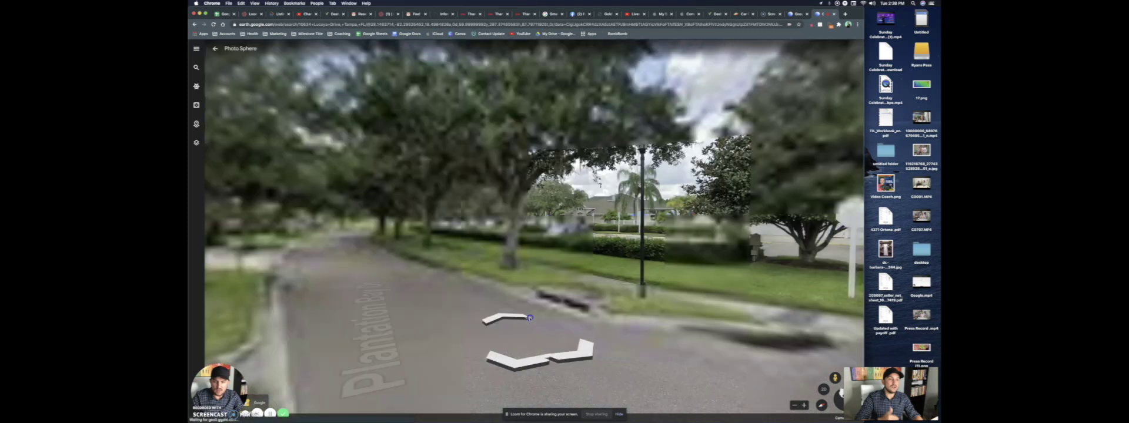
click(512, 318)
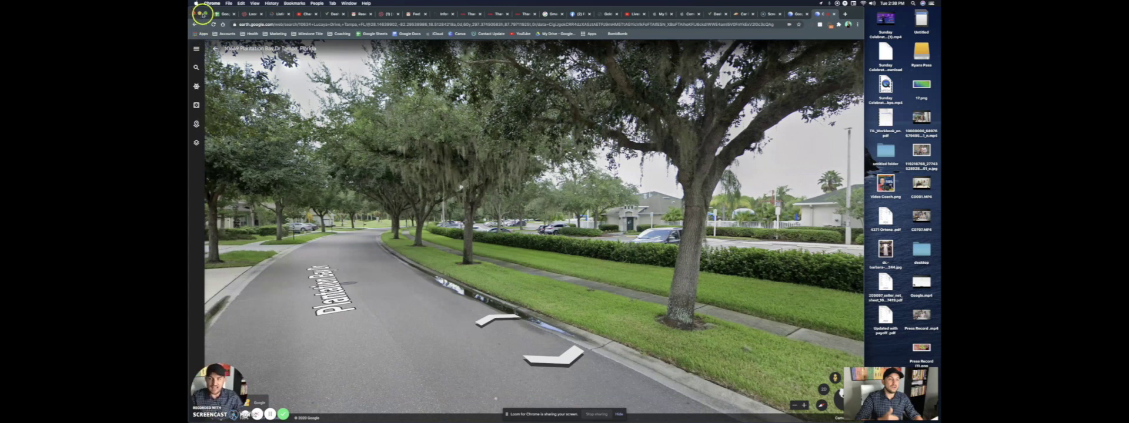
click(205, 13)
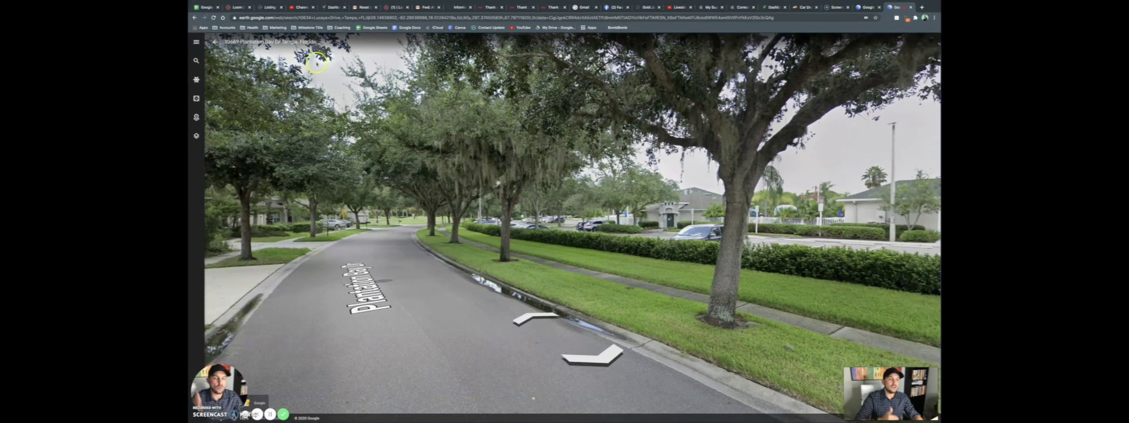
Play the 4:03 tour recording, skip ahead to the aerial footage, and pop it into picture-in-picture
mouse_move(395, 6)
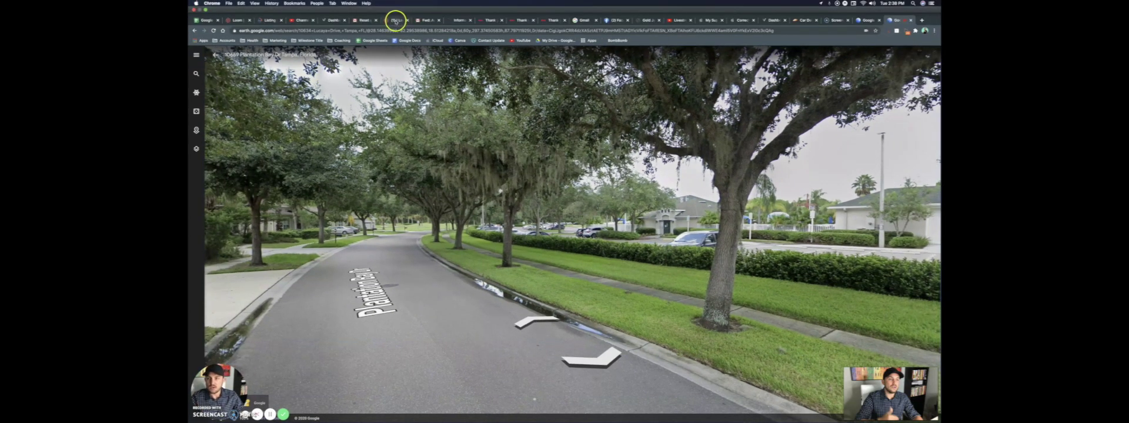
click(395, 21)
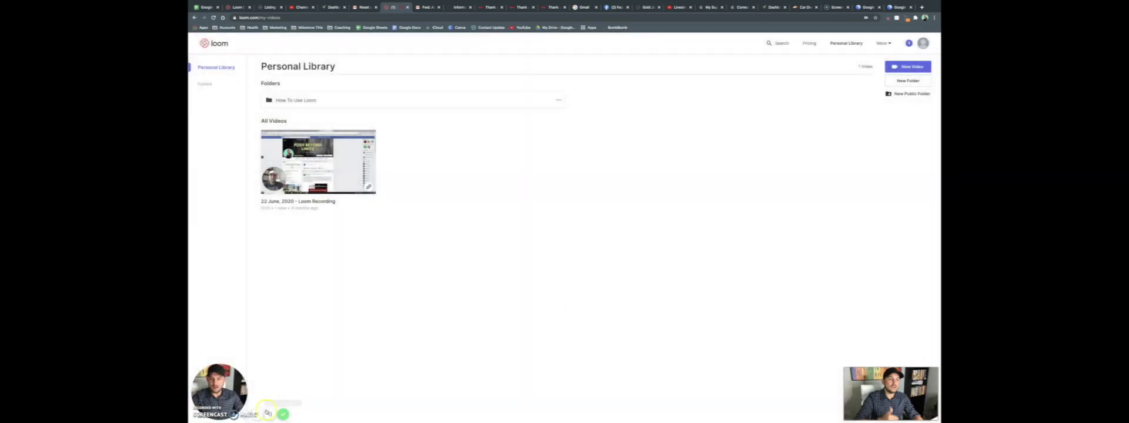
click(220, 406)
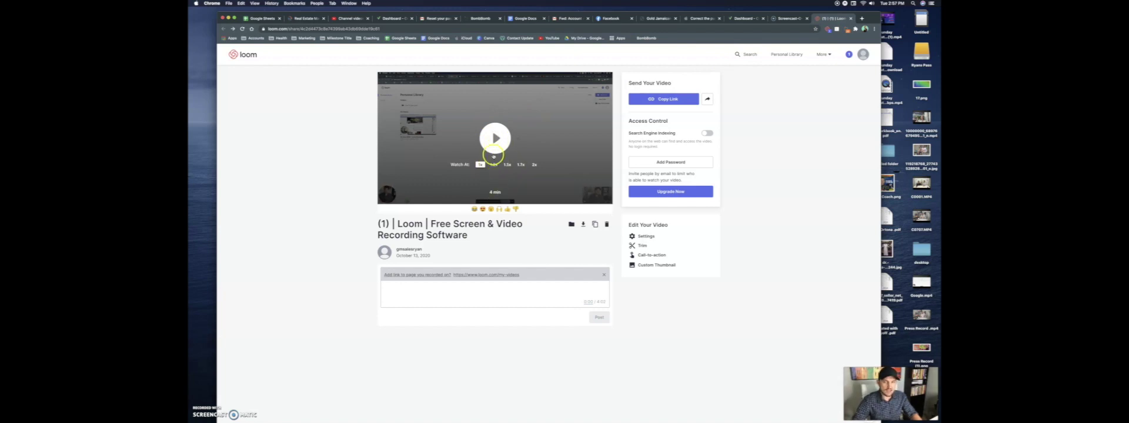
click(493, 154)
click(412, 189)
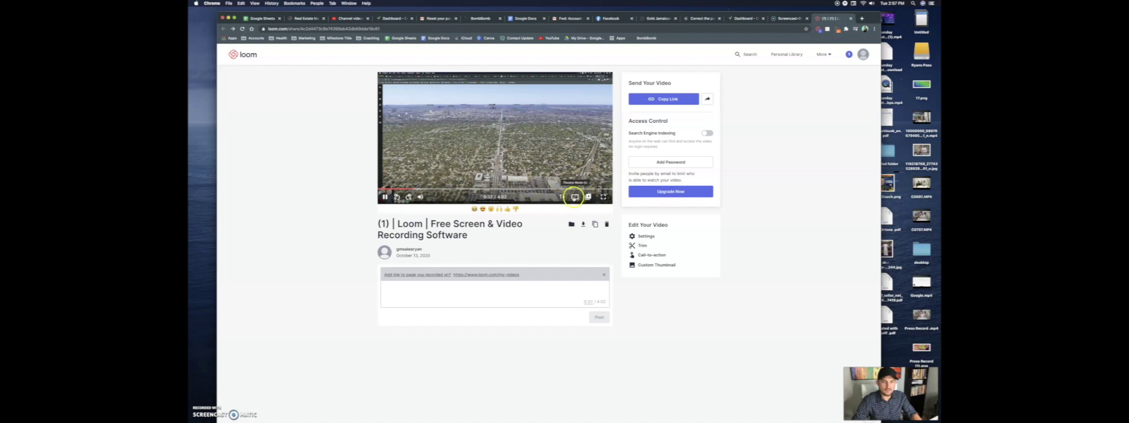
click(587, 197)
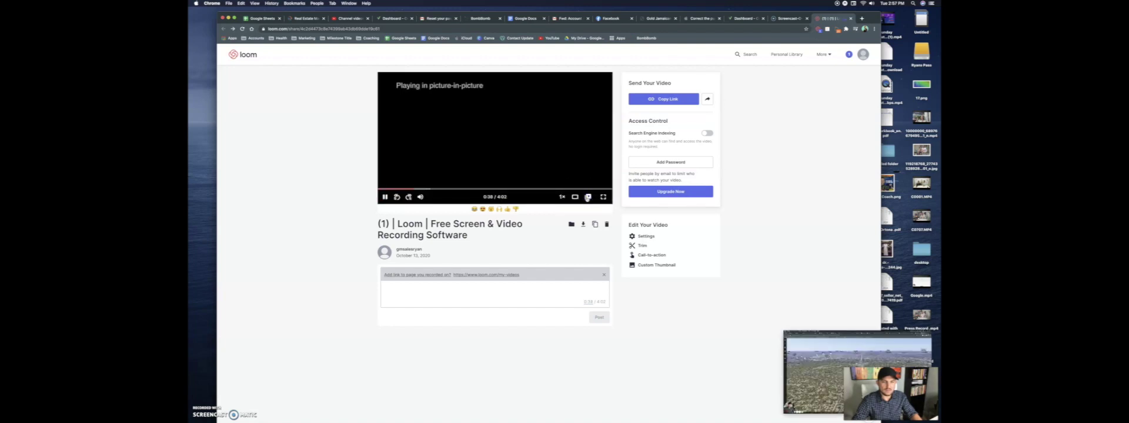
Exit picture-in-picture, pause the tour at 0:42, and copy the video's share link
click(587, 197)
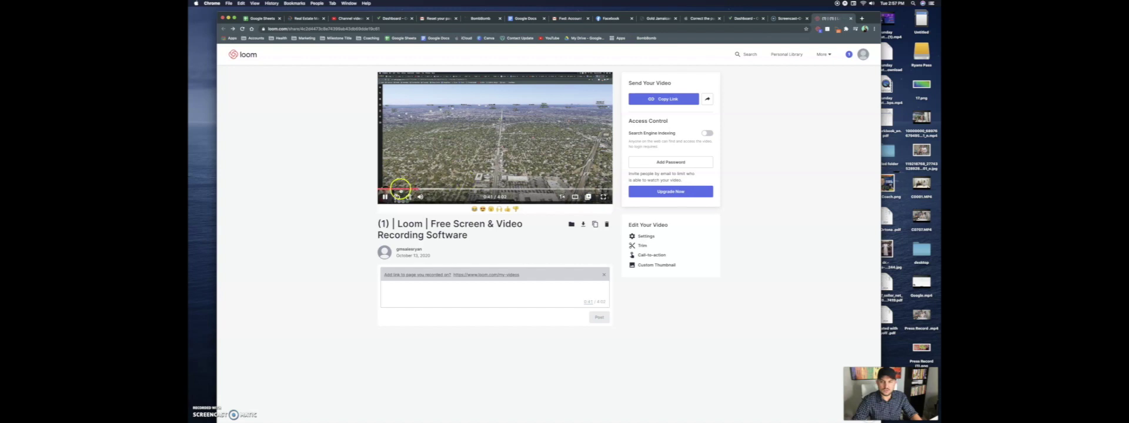
click(386, 196)
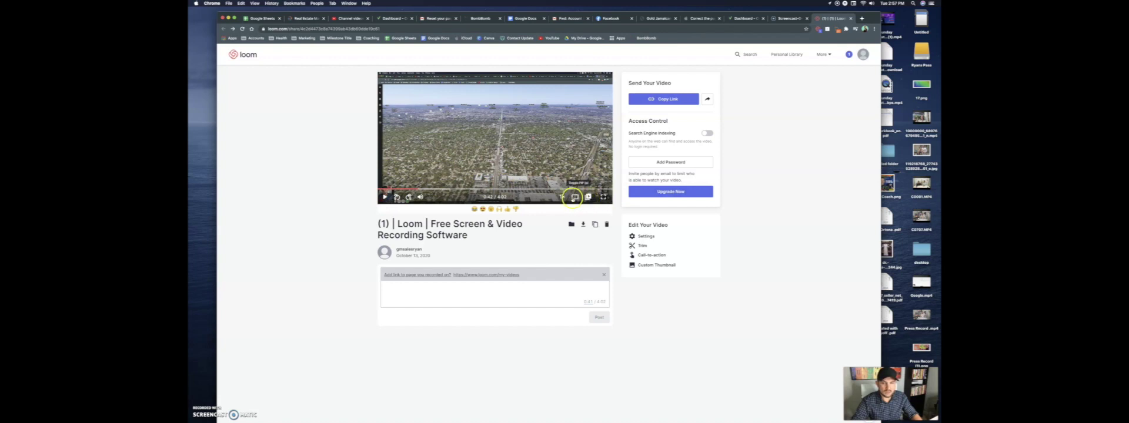
mouse_move(420, 196)
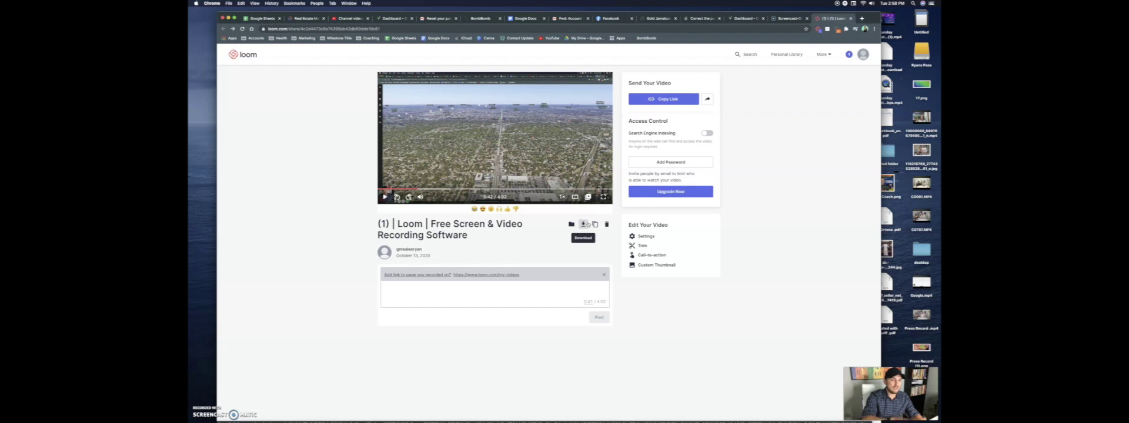
click(595, 224)
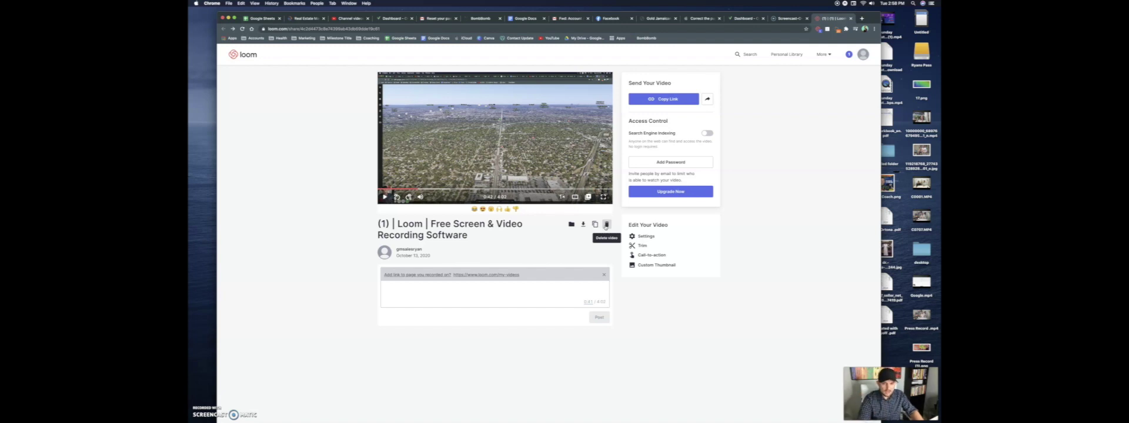
click(600, 243)
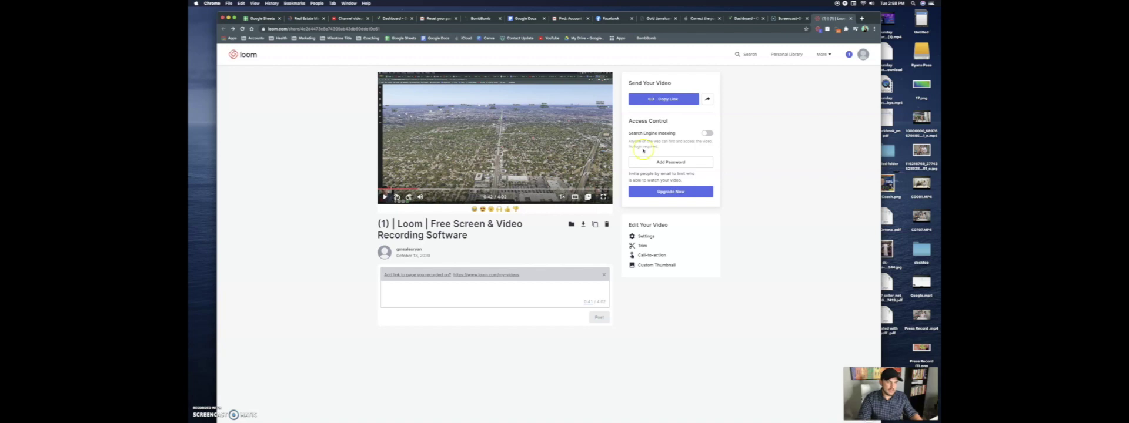
click(663, 100)
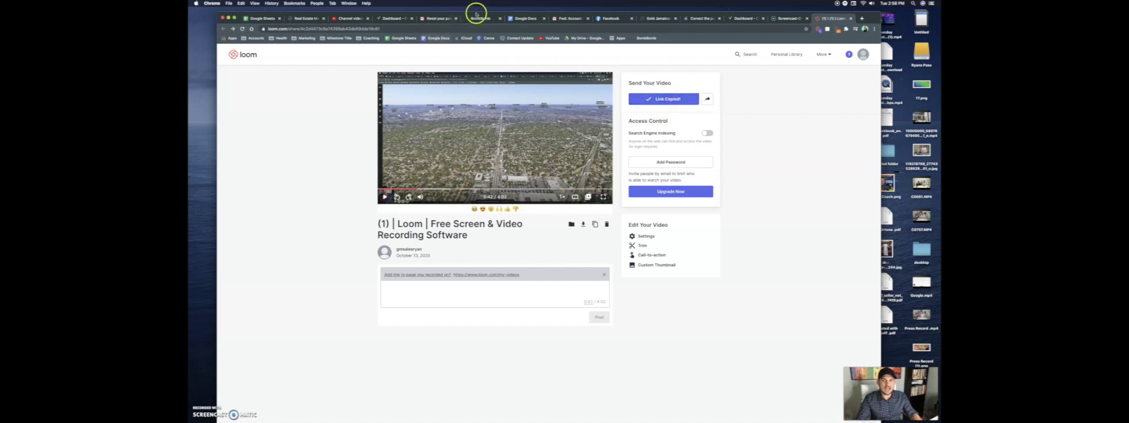
Paste the Loom video link into a new Gmail message body and enlarge its thumbnail
click(452, 19)
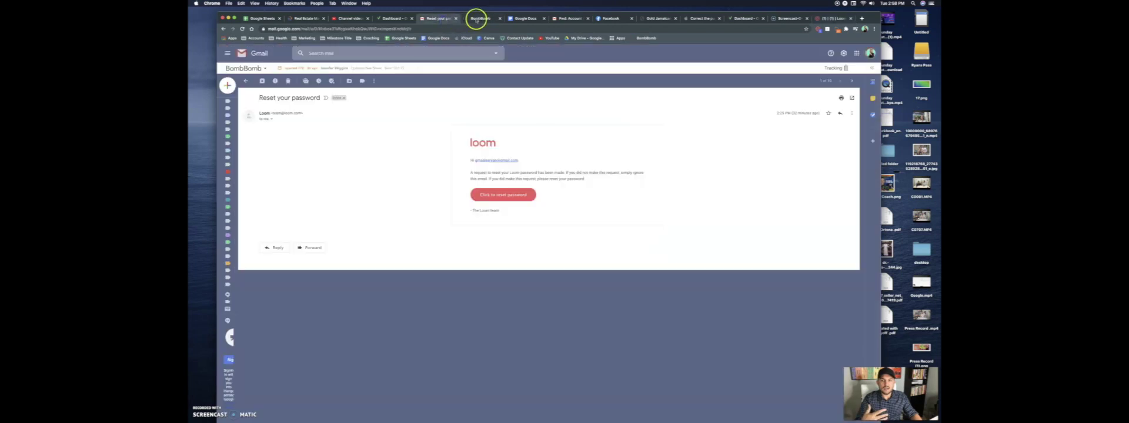
click(563, 20)
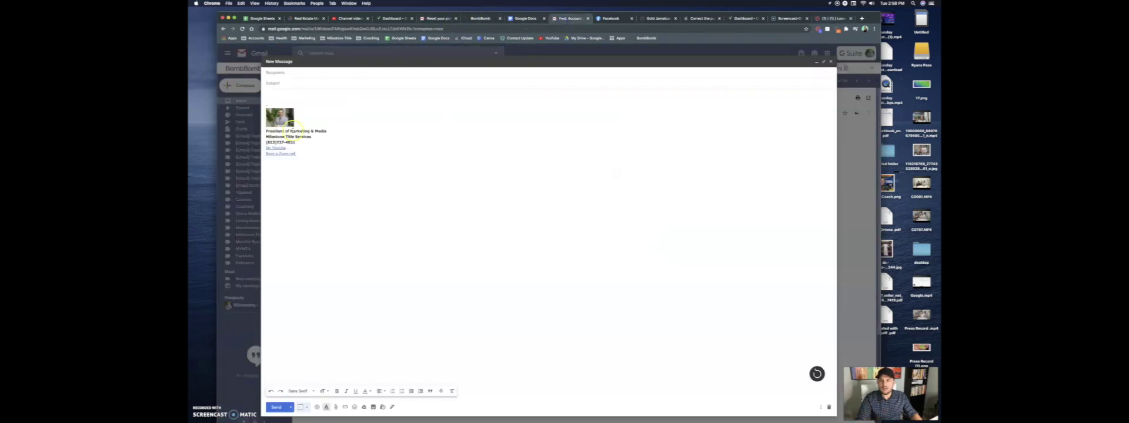
click(291, 96)
right_click(291, 96)
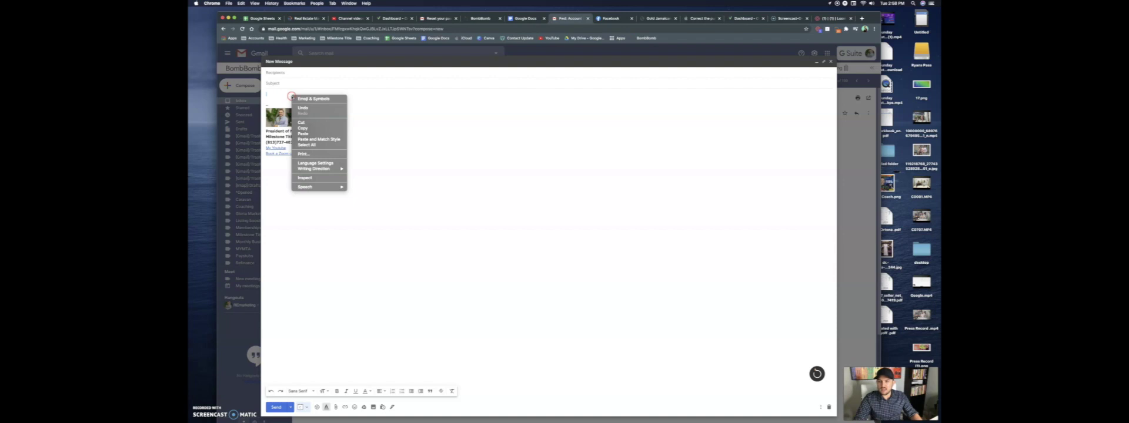
click(303, 133)
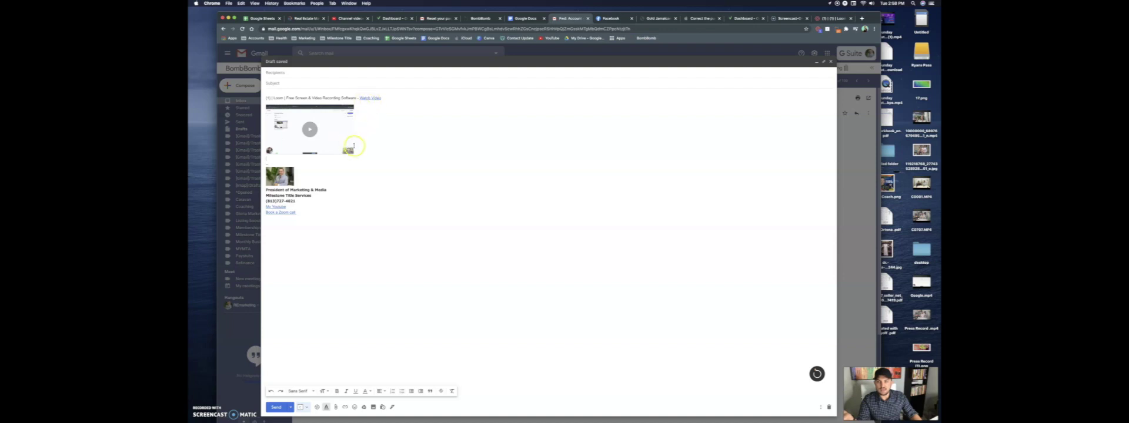
click(348, 149)
drag(353, 153, 506, 203)
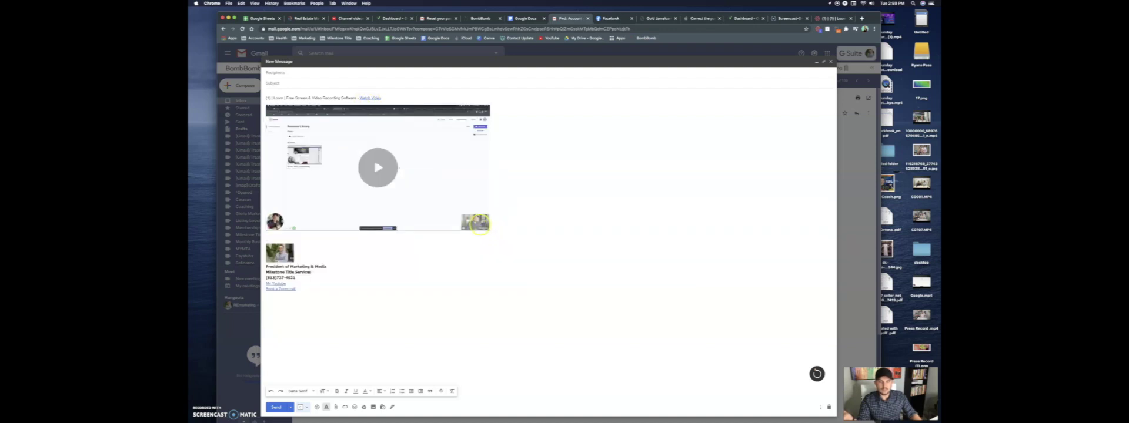
Type 'This video wis made just for you. Tod' as the subject, then erase it
click(300, 82)
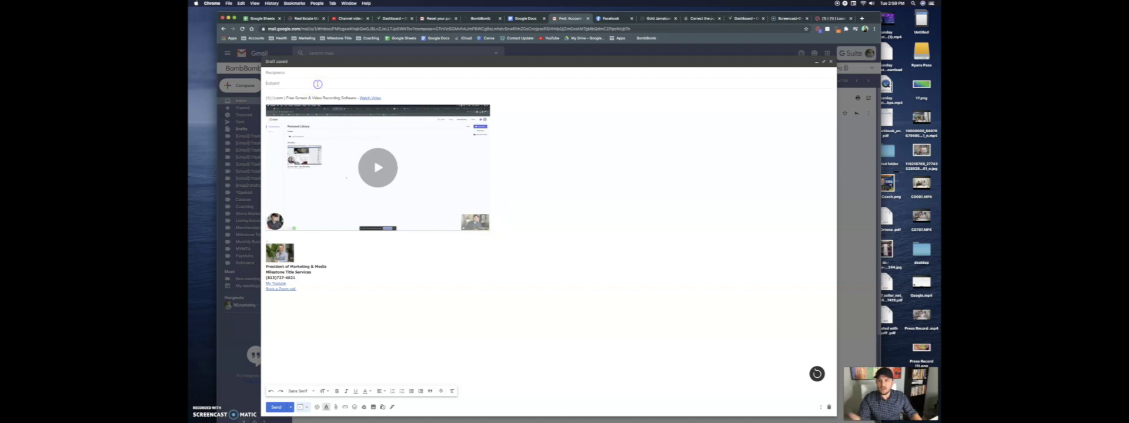
text(This vide)
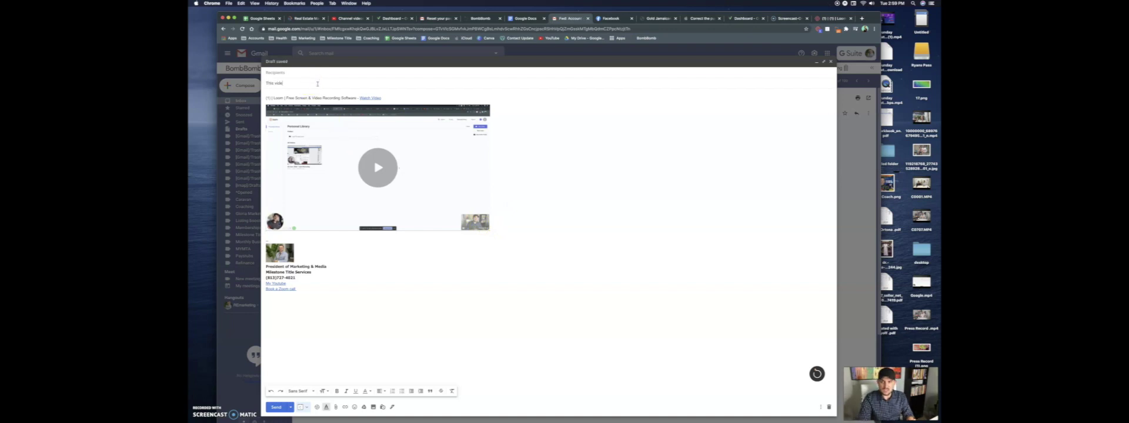
text(o wis made just for you. To)
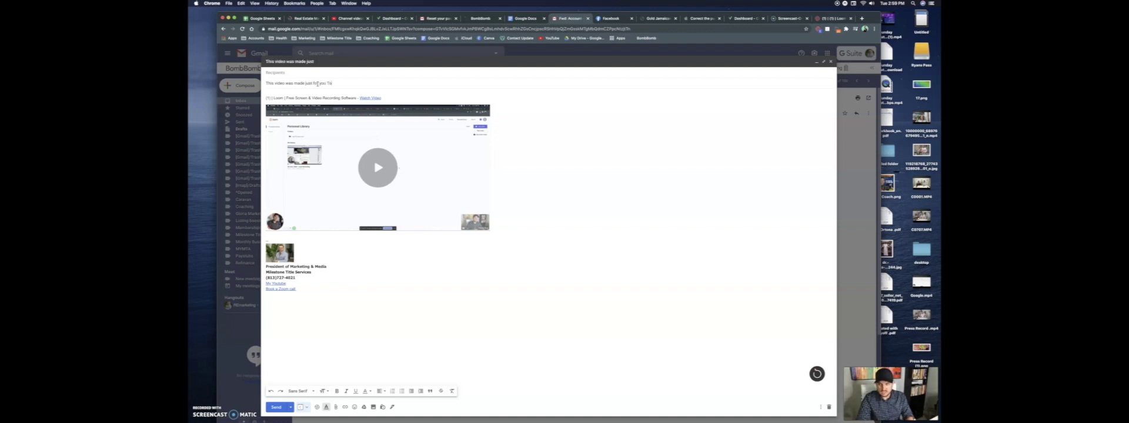
text(dd)
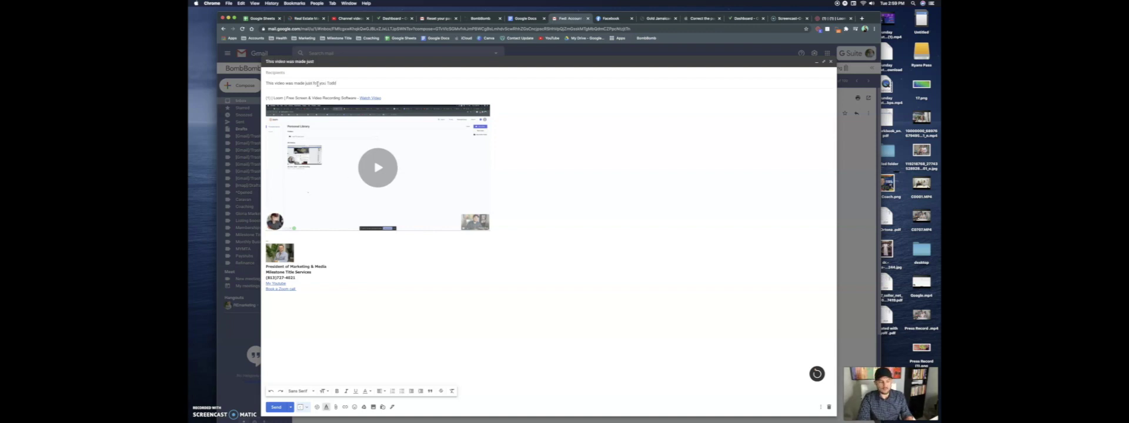
key(BackSpace)
key(BackSpace)
key(BackSpace)
key(BackSpace)
key(BackSpace)
key(BackSpace)
key(BackSpace)
key(BackSpace)
key(BackSpace)
key(BackSpace)
key(BackSpace)
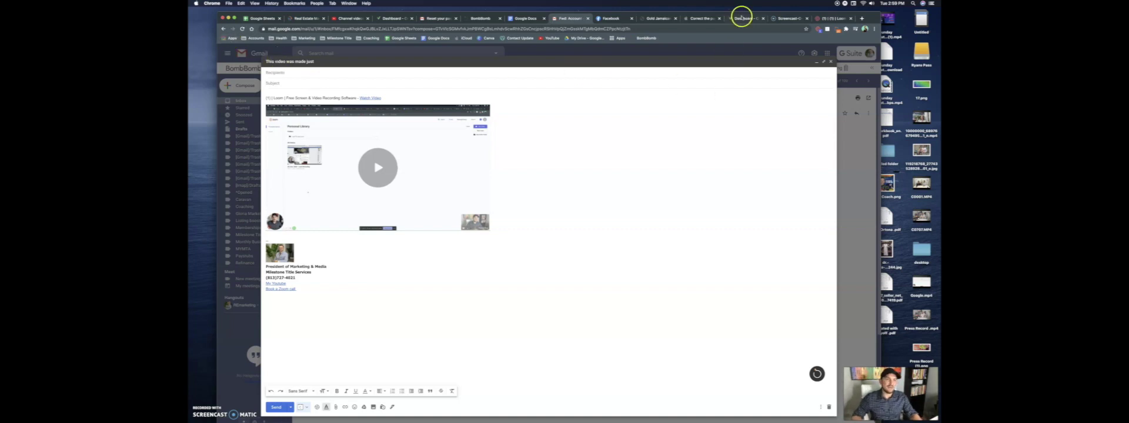
Create a Gmail draft via Loom's share menu, then return to the video's share page
click(830, 18)
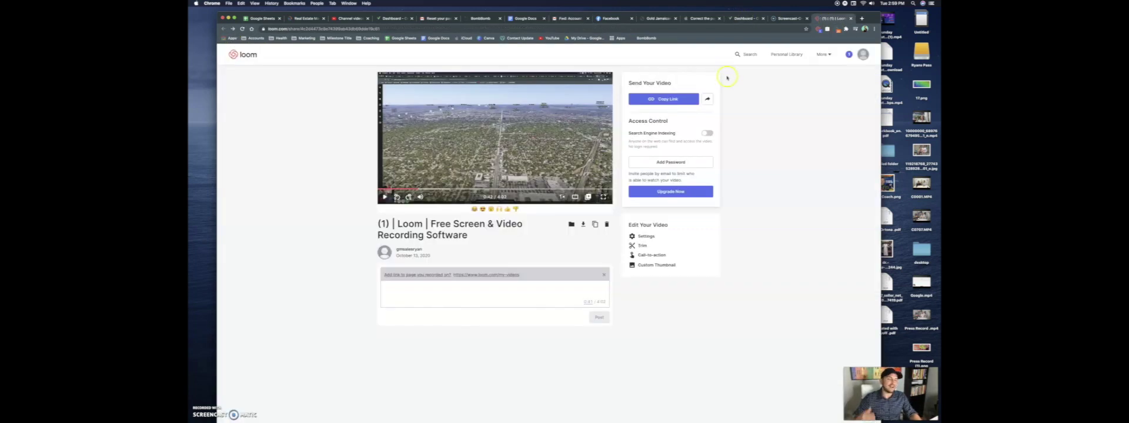
click(707, 99)
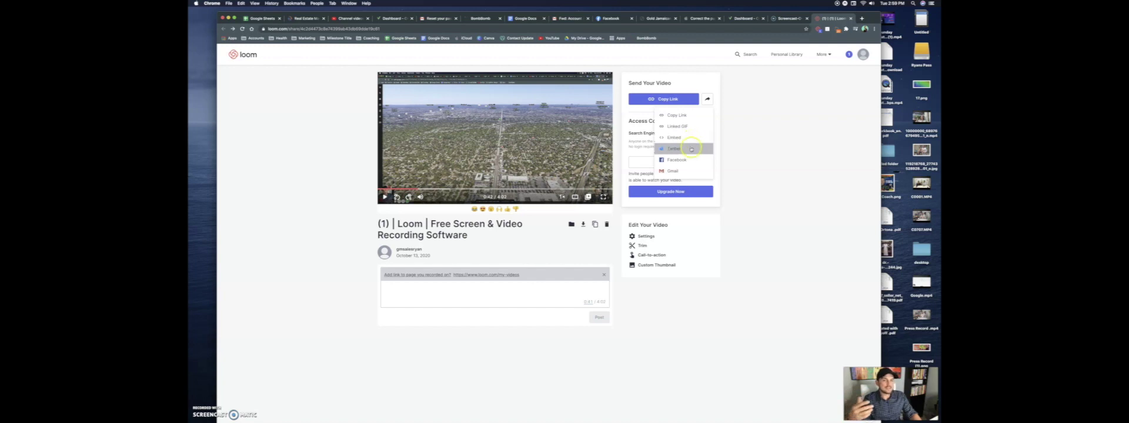
click(691, 171)
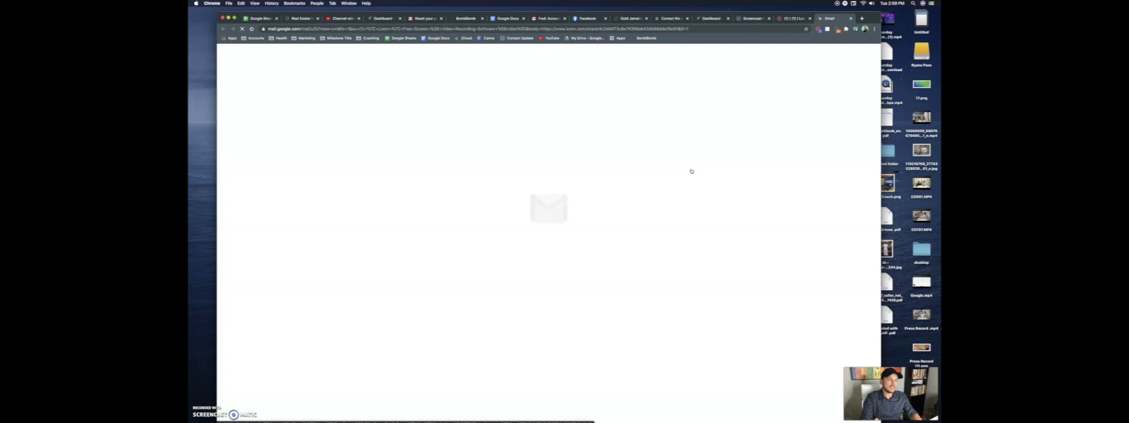
click(531, 136)
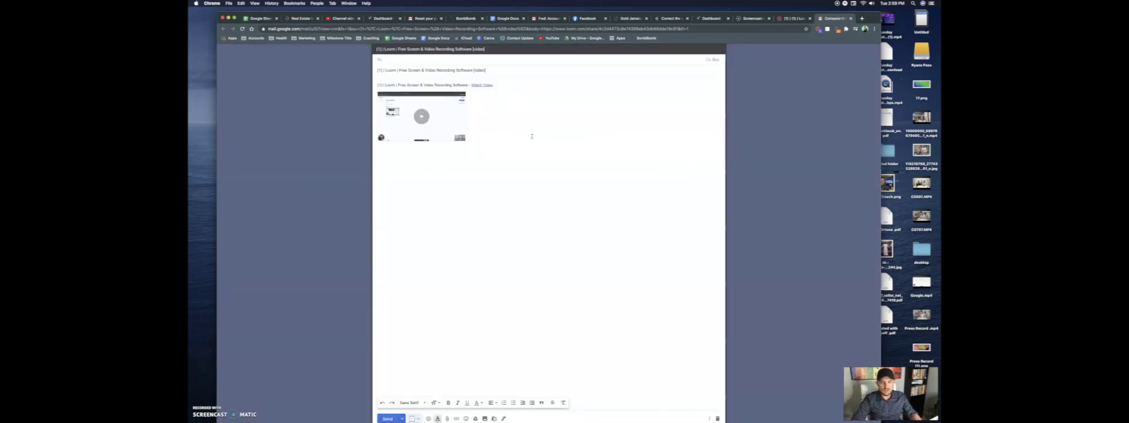
click(792, 19)
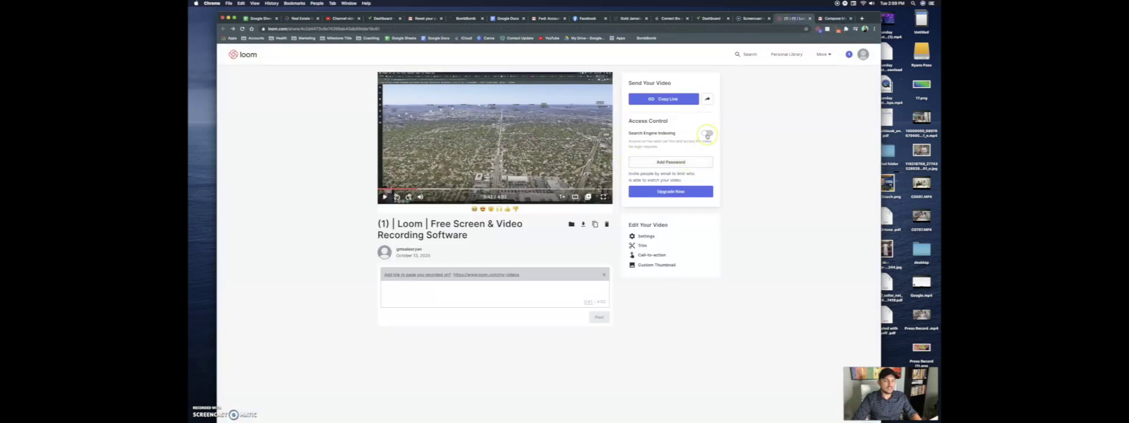
Switch on Search Engine Indexing for the 4:03 recording and confirm the prompt
click(707, 135)
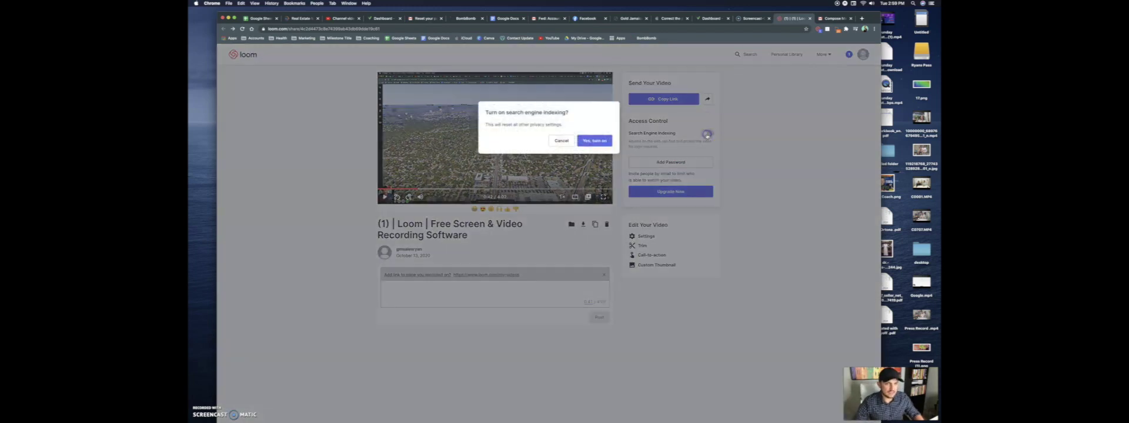
click(591, 140)
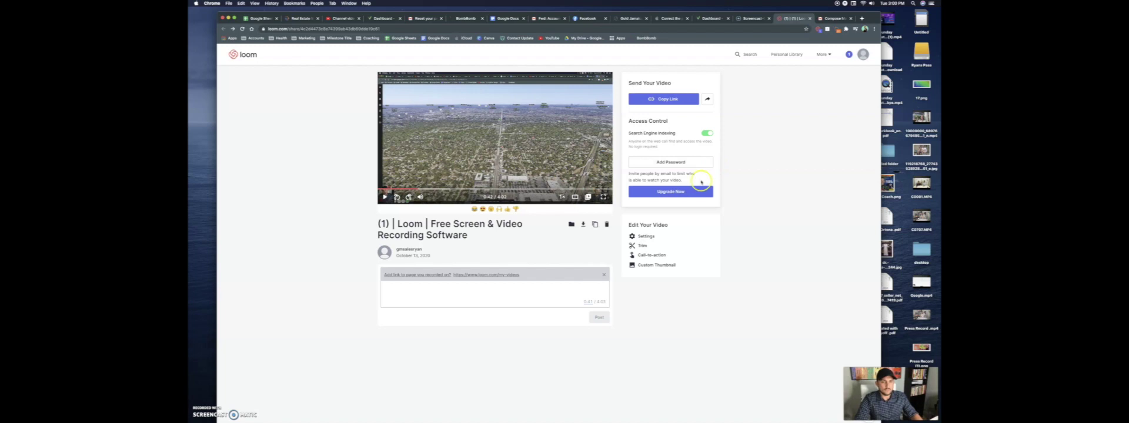
click(656, 266)
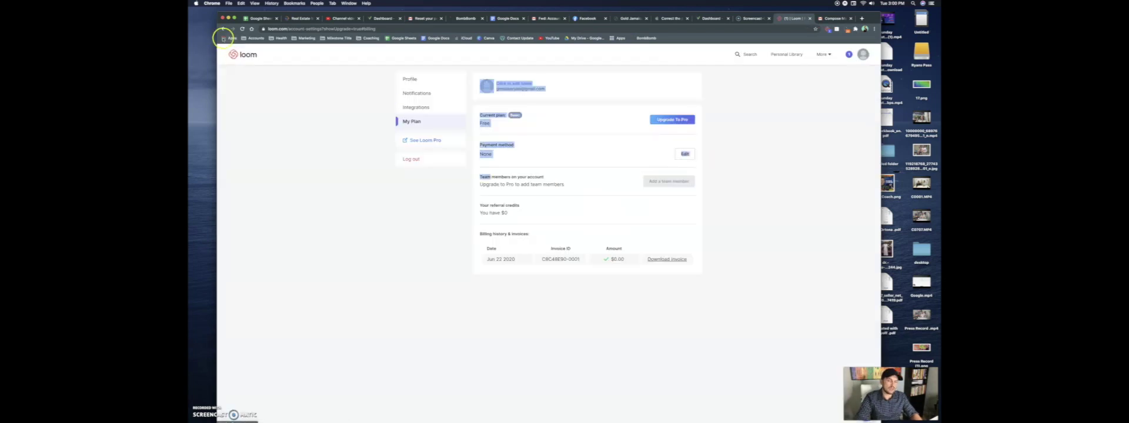
click(223, 30)
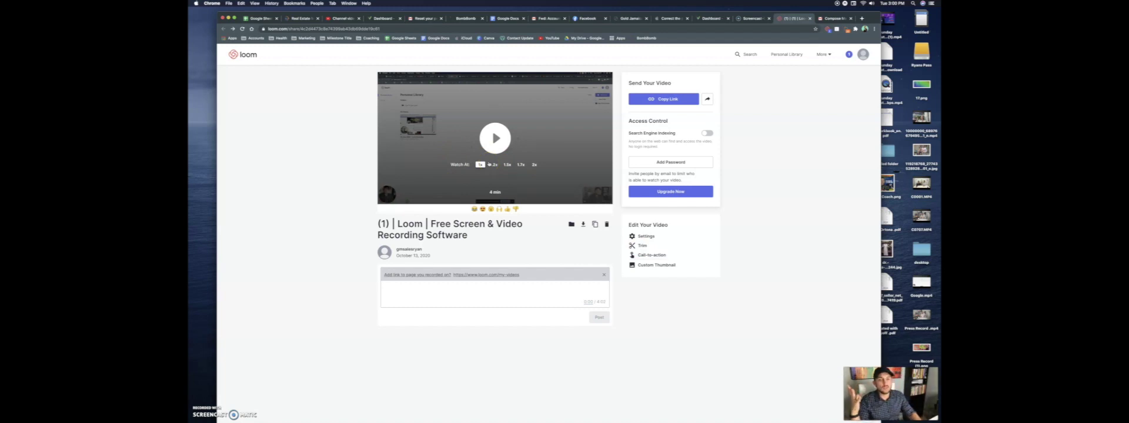
Leave the trim untouched and save settings with comments, notifications, reactions, downloads and viewer analytics on
click(640, 247)
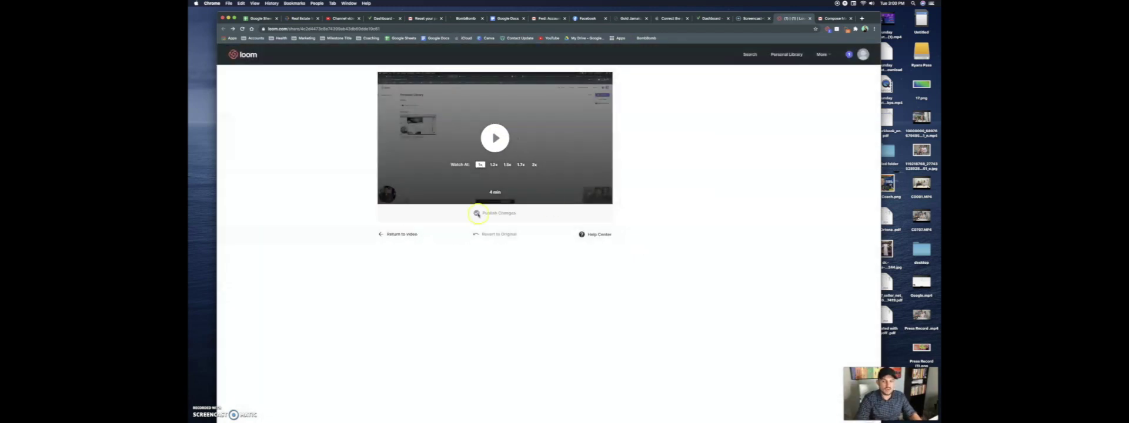
click(405, 234)
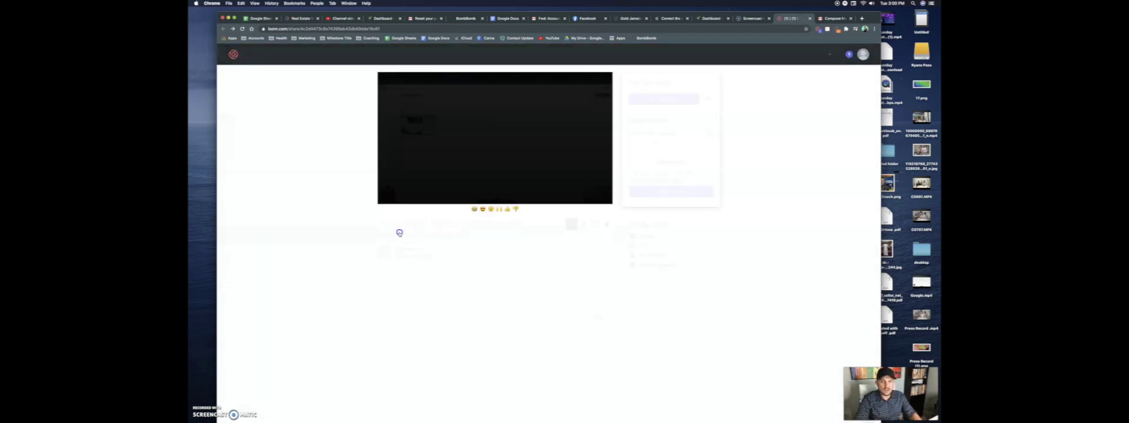
click(643, 237)
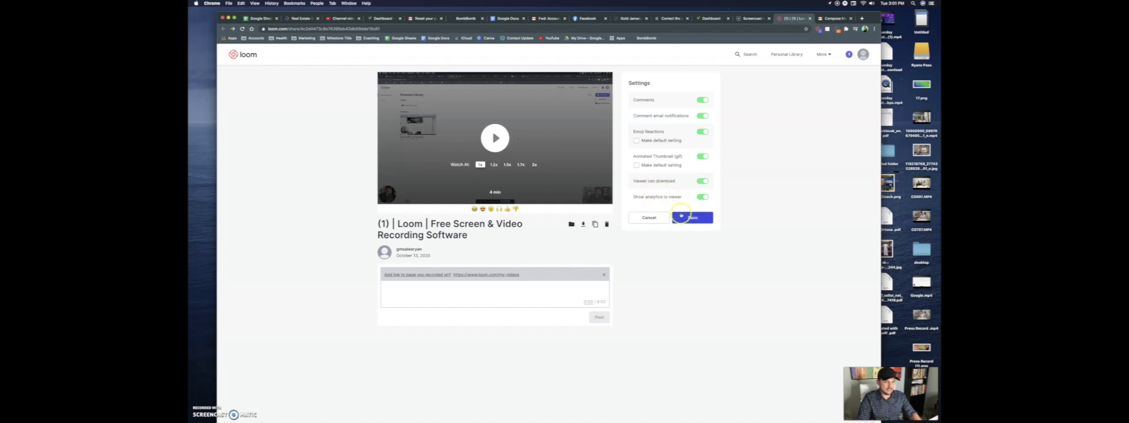
click(684, 217)
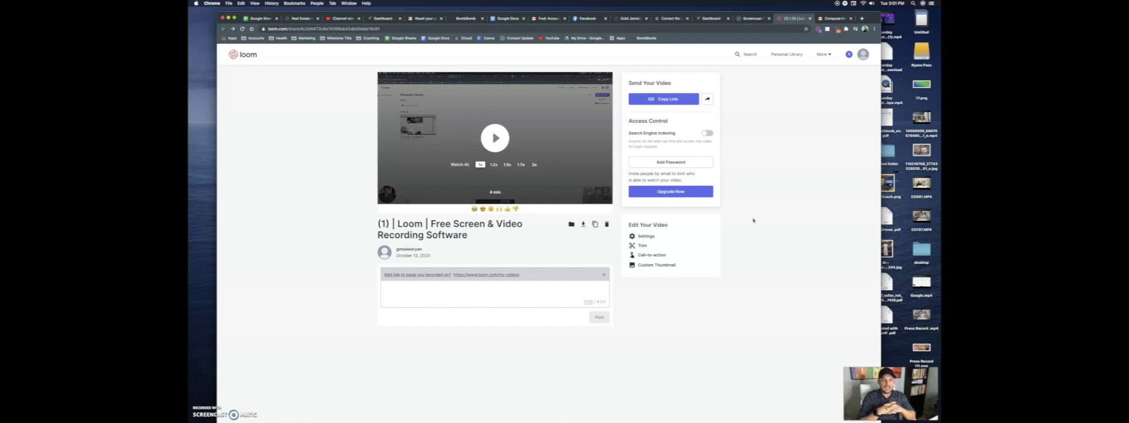
Copy the Loom share link and send it in the open Messages conversation
click(660, 99)
mouse_move(376, 415)
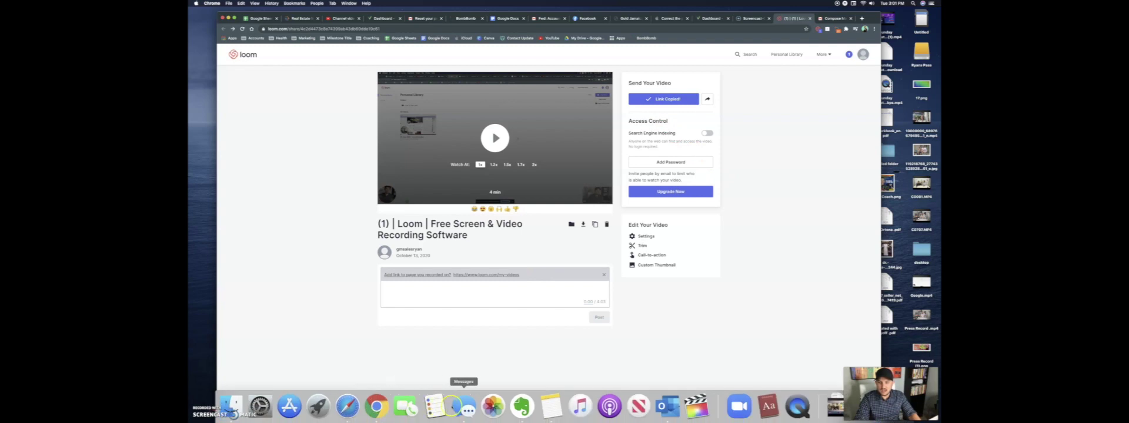
click(460, 407)
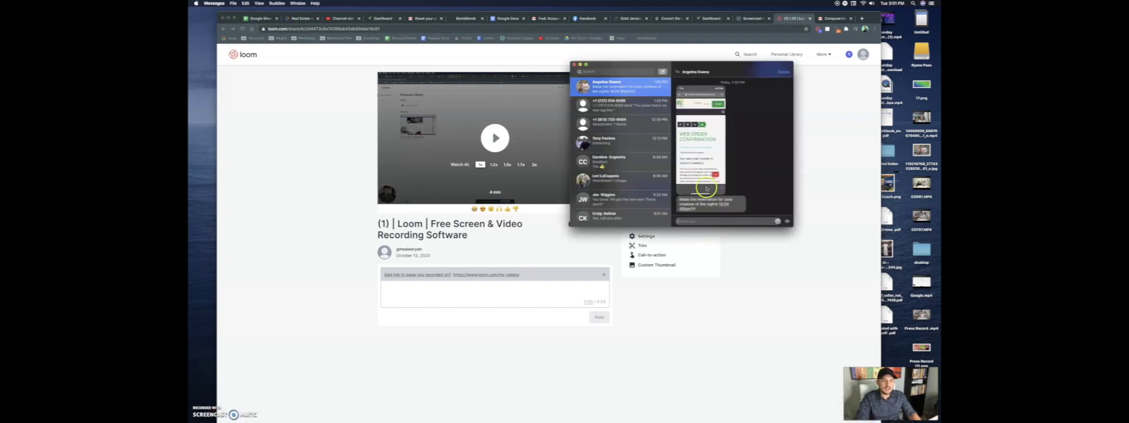
right_click(707, 221)
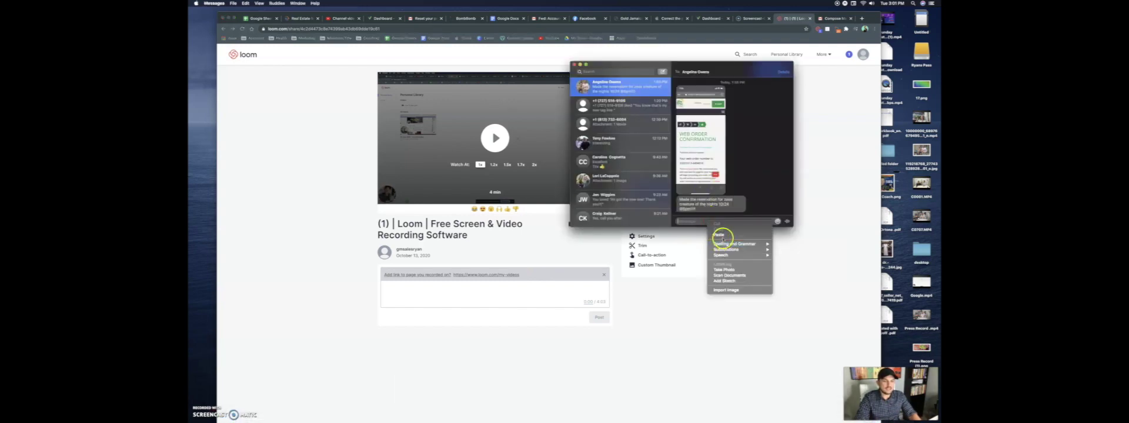
click(718, 235)
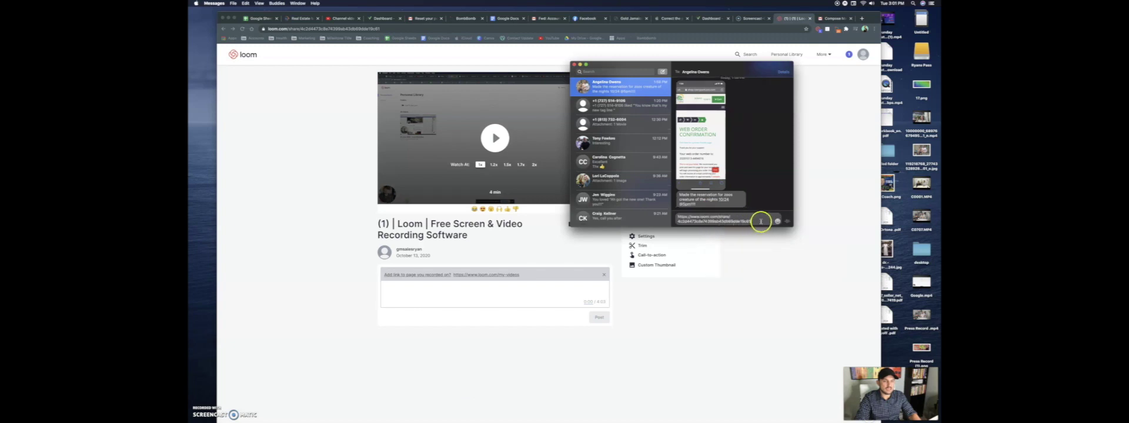
key(Return)
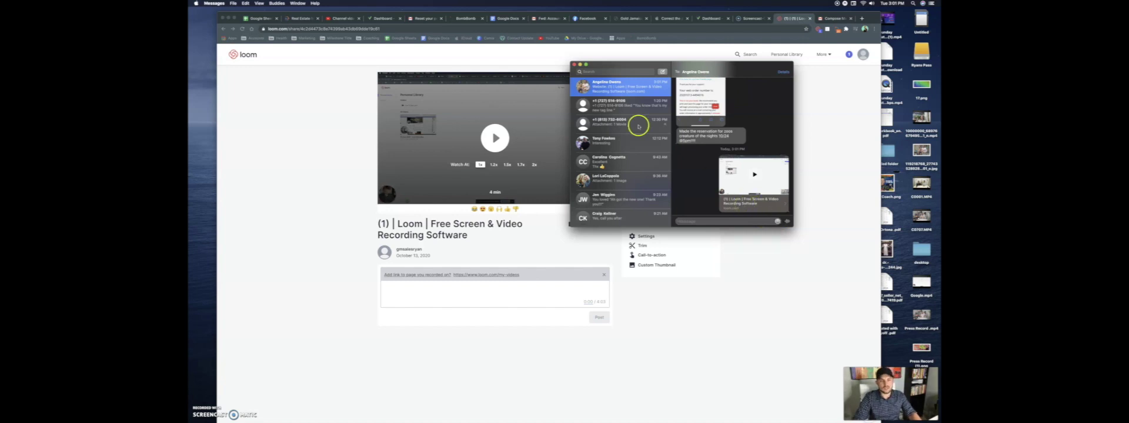
click(574, 64)
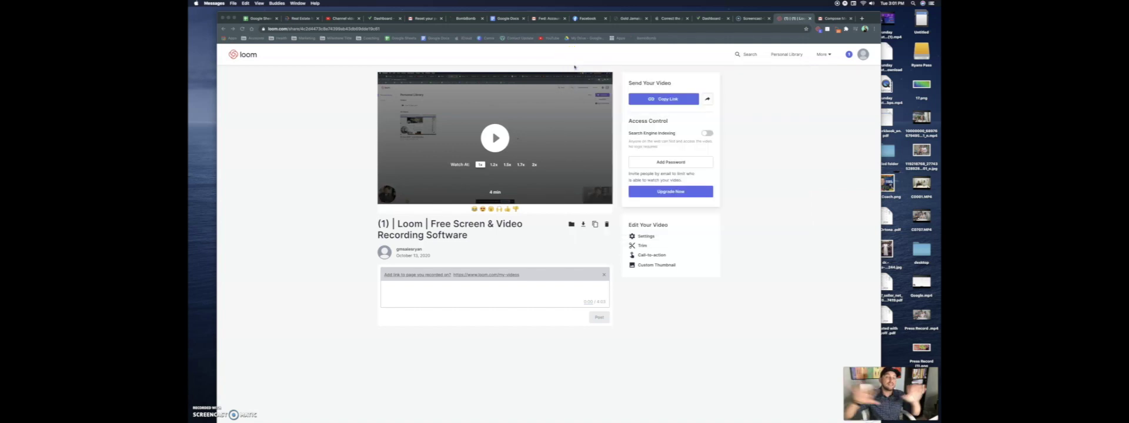